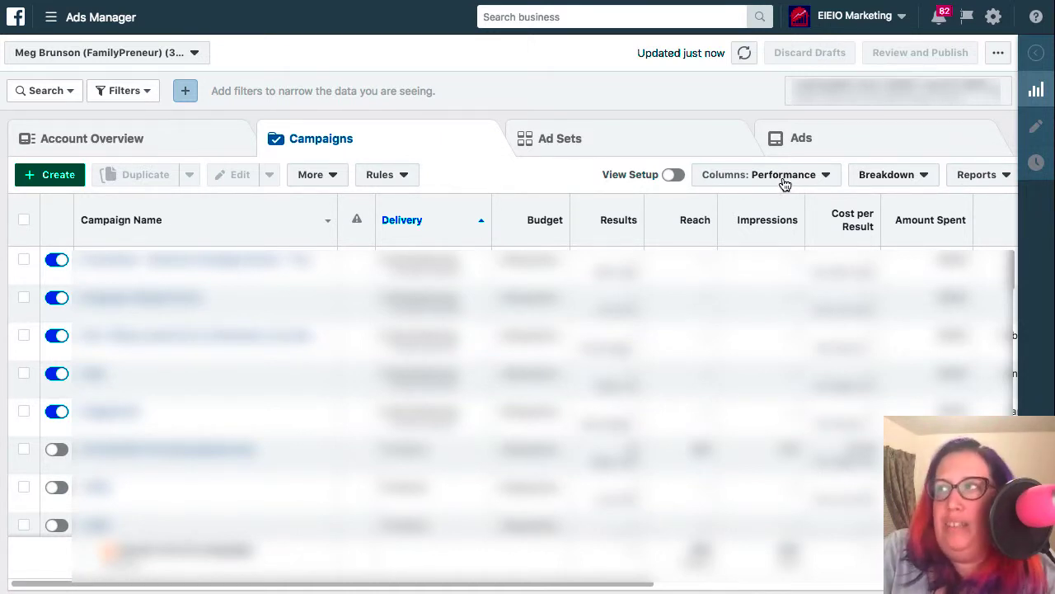
Open the column customization for the campaigns table.
click(834, 181)
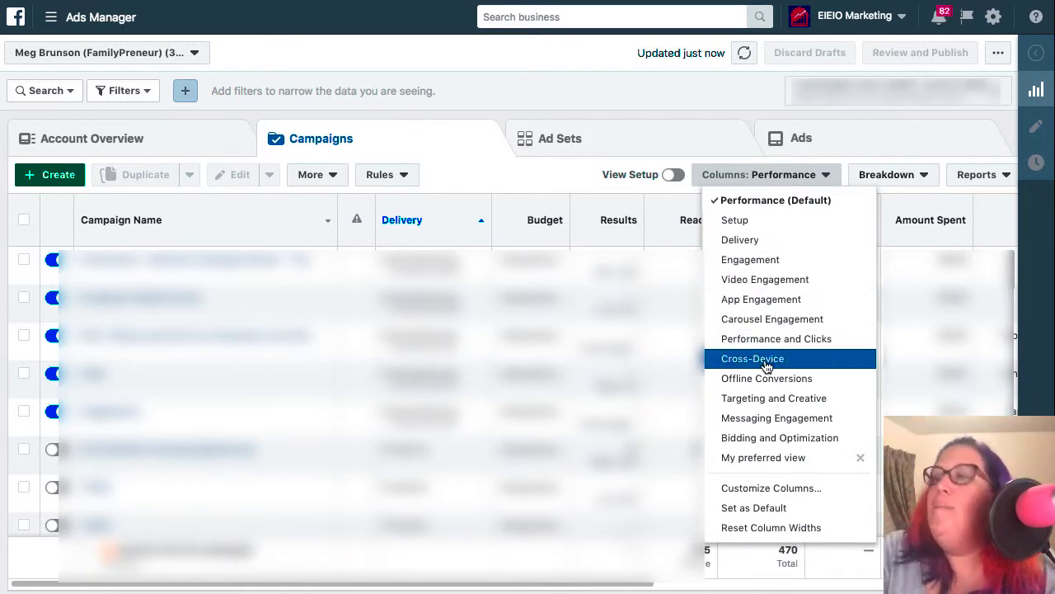
click(757, 491)
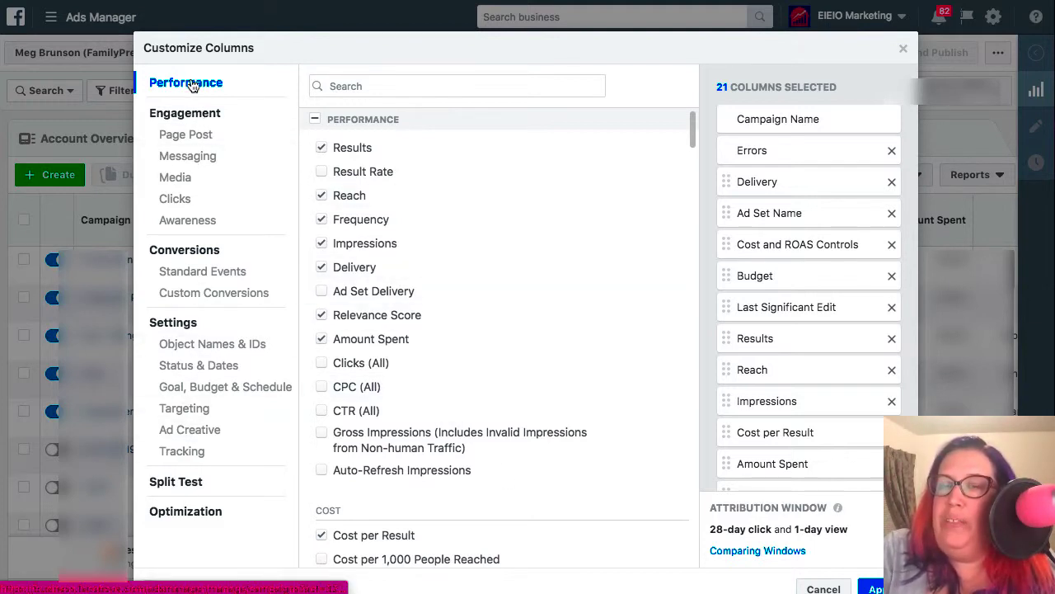
Look through the available metrics from Performance to Conversions, and review the list of currently selected columns.
scroll(421, 313, down, 2)
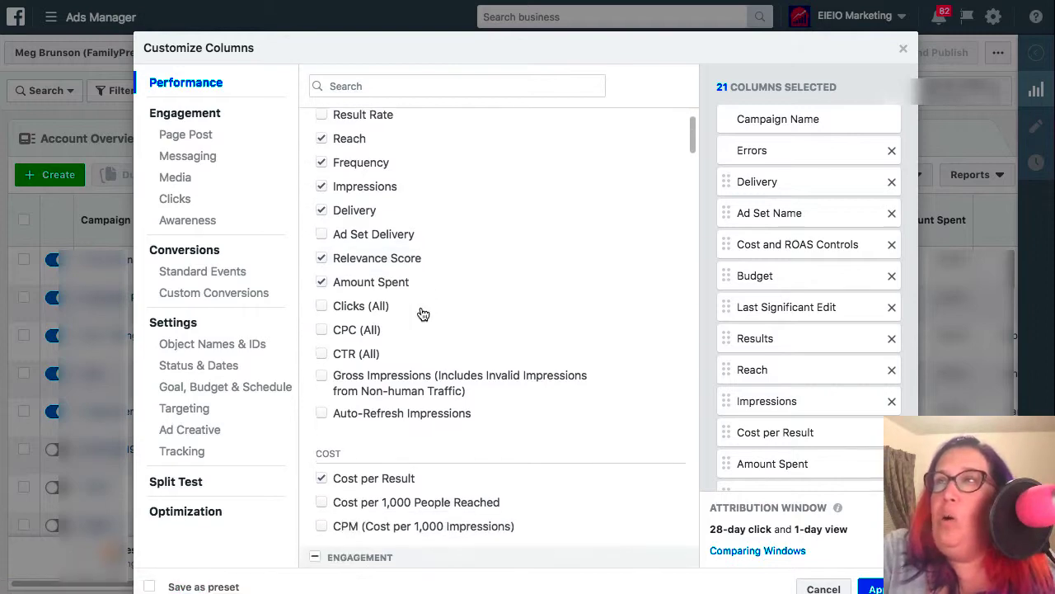
scroll(423, 313, down, 10)
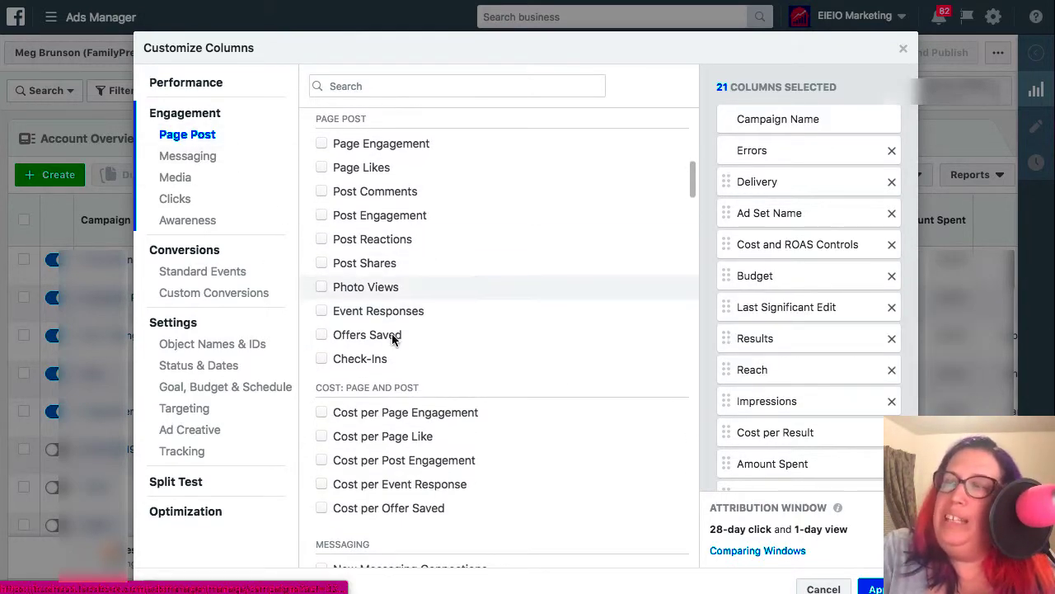
scroll(393, 338, down, 7)
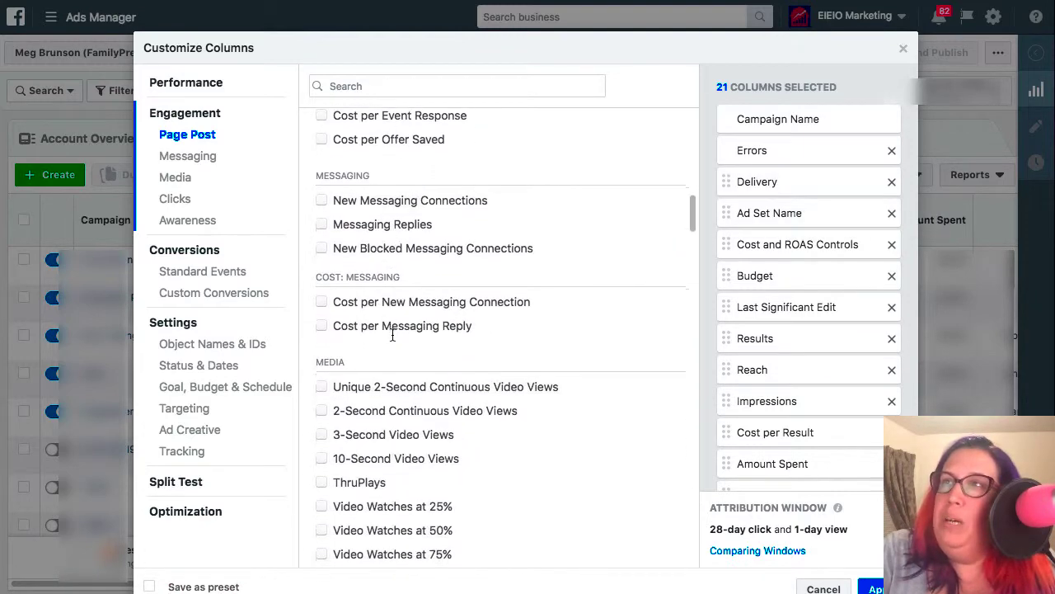
scroll(393, 337, down, 9)
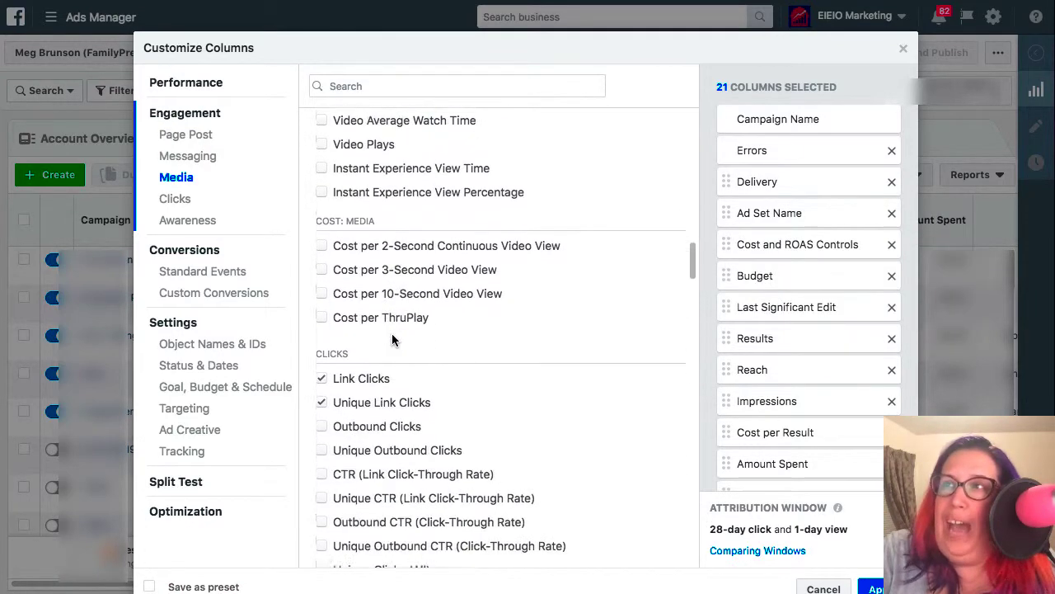
scroll(392, 338, down, 15)
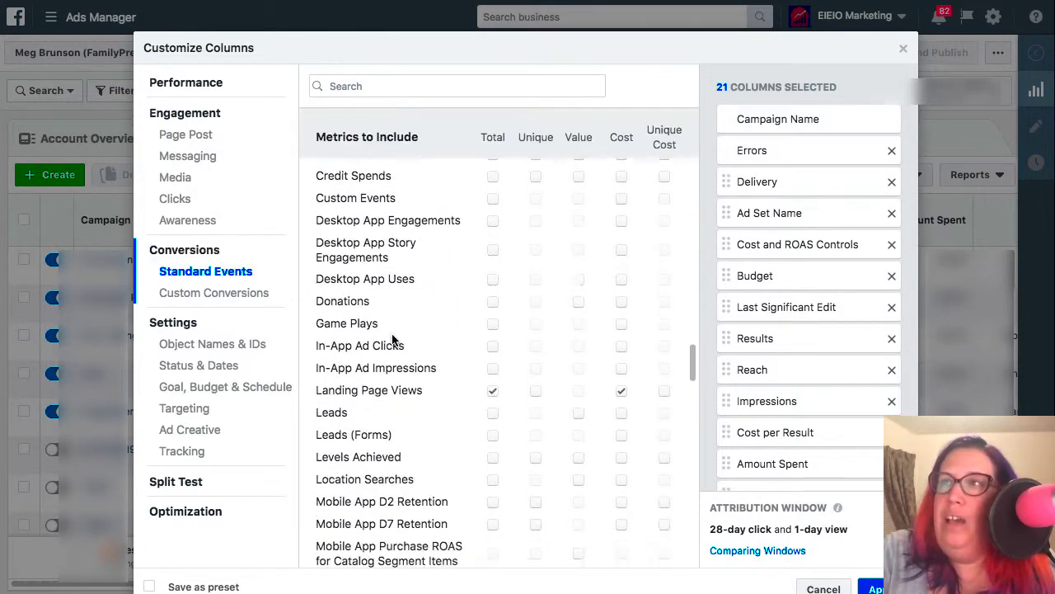
scroll(392, 338, down, 10)
scroll(391, 350, up, 20)
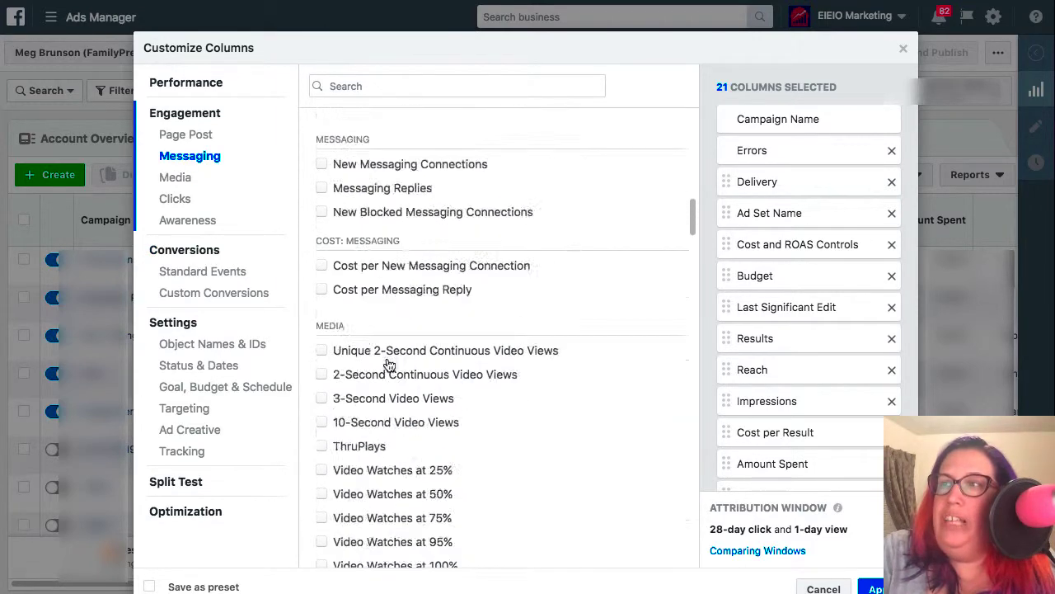
scroll(389, 365, up, 10)
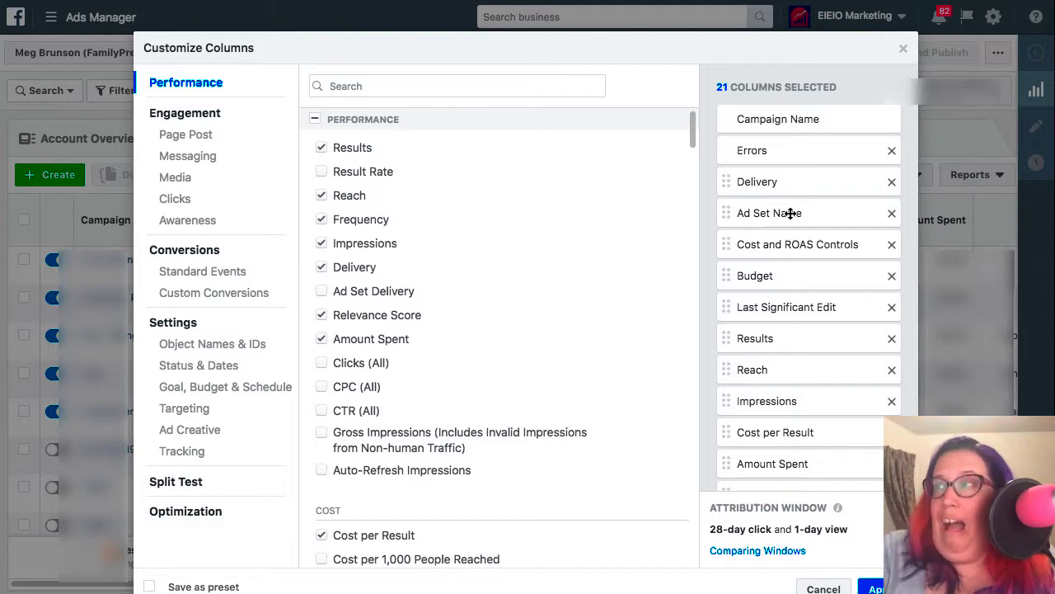
scroll(791, 213, down, 1)
scroll(792, 212, up, 1)
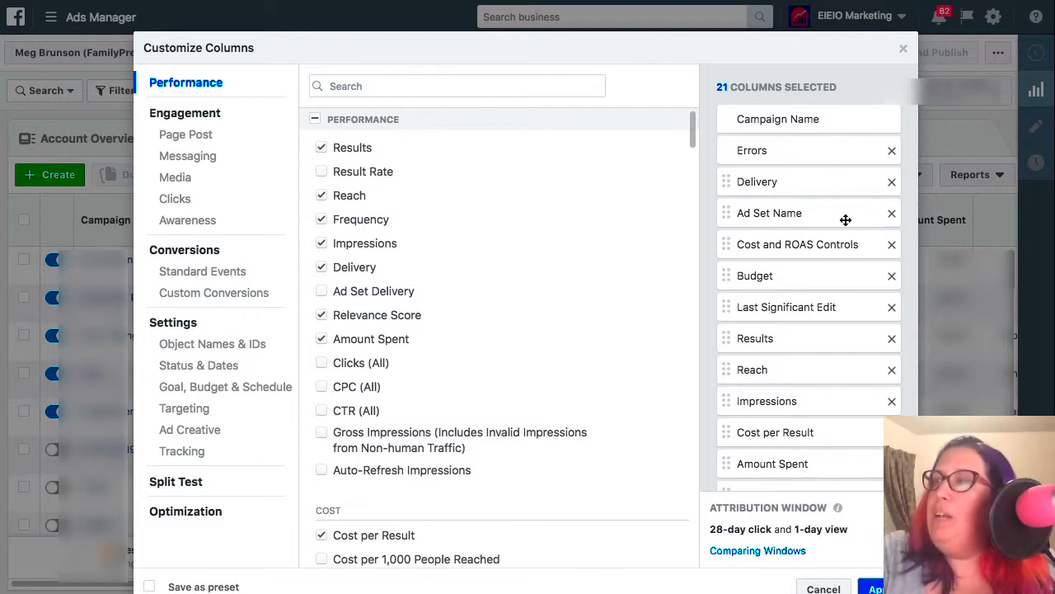
scroll(846, 221, down, 1)
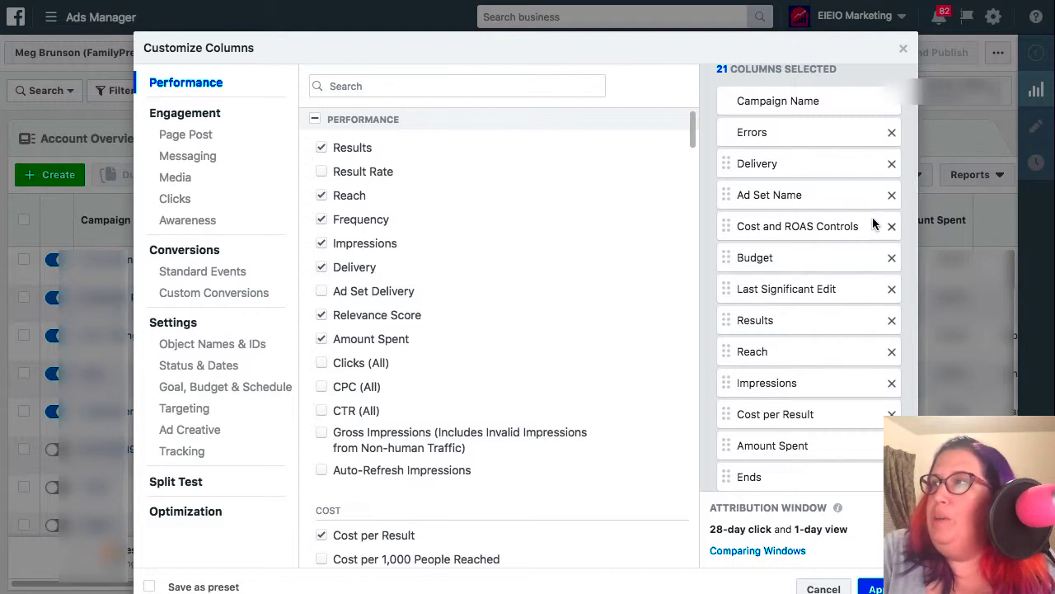
scroll(838, 179, down, 3)
scroll(837, 181, down, 2)
scroll(837, 182, up, 5)
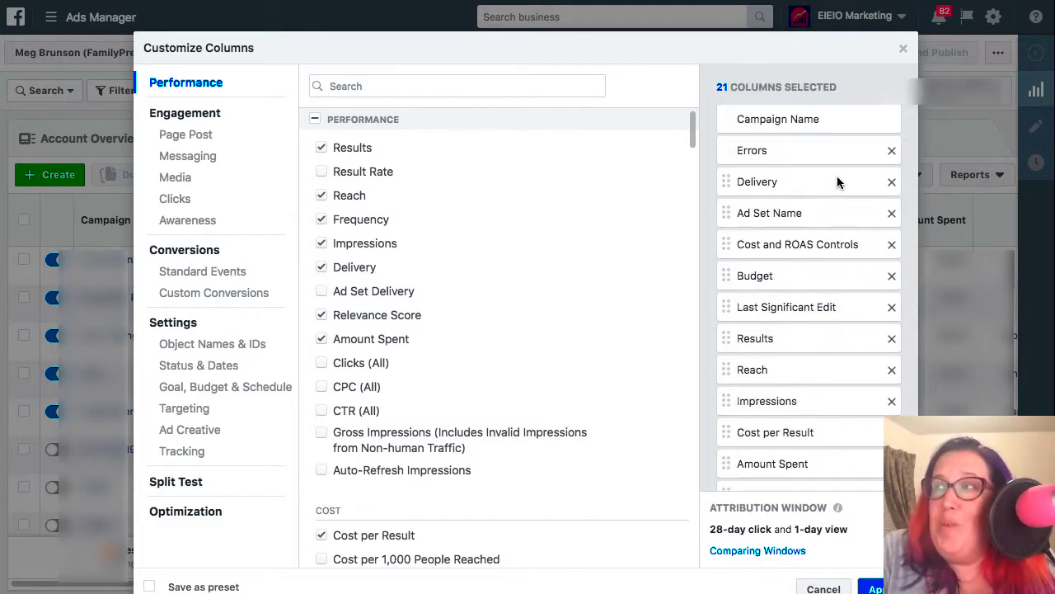
Remove Budget, Cost and ROAS Controls, Last Significant Edit and Ends from the selected columns.
click(893, 277)
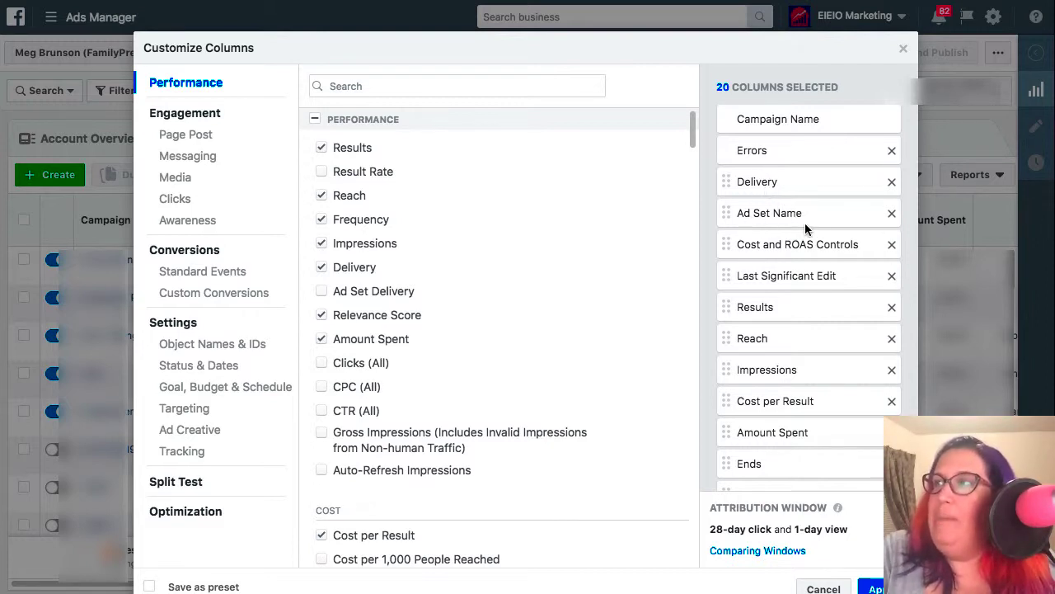
click(892, 244)
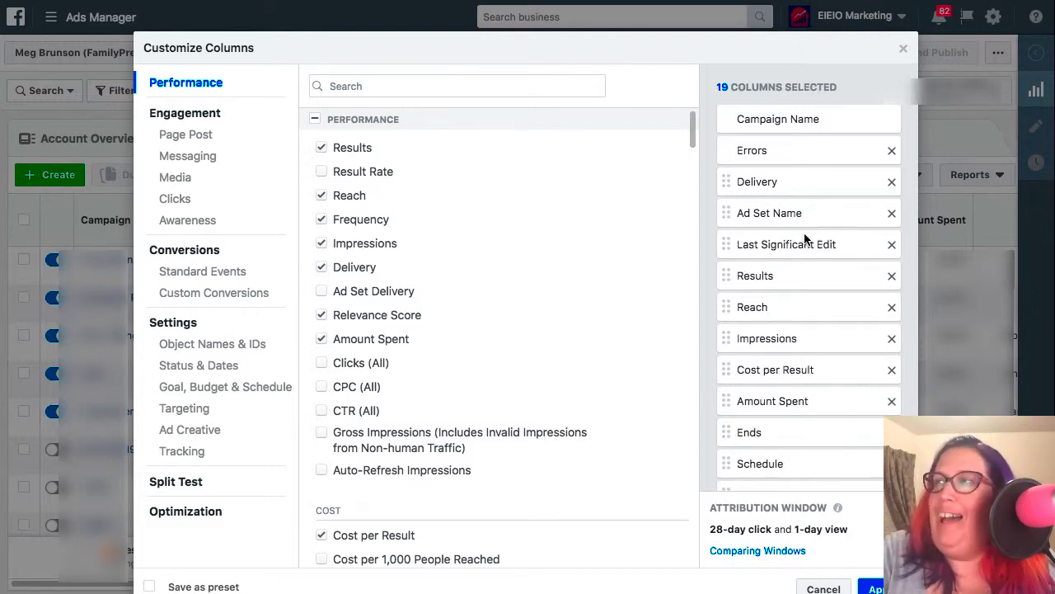
click(892, 244)
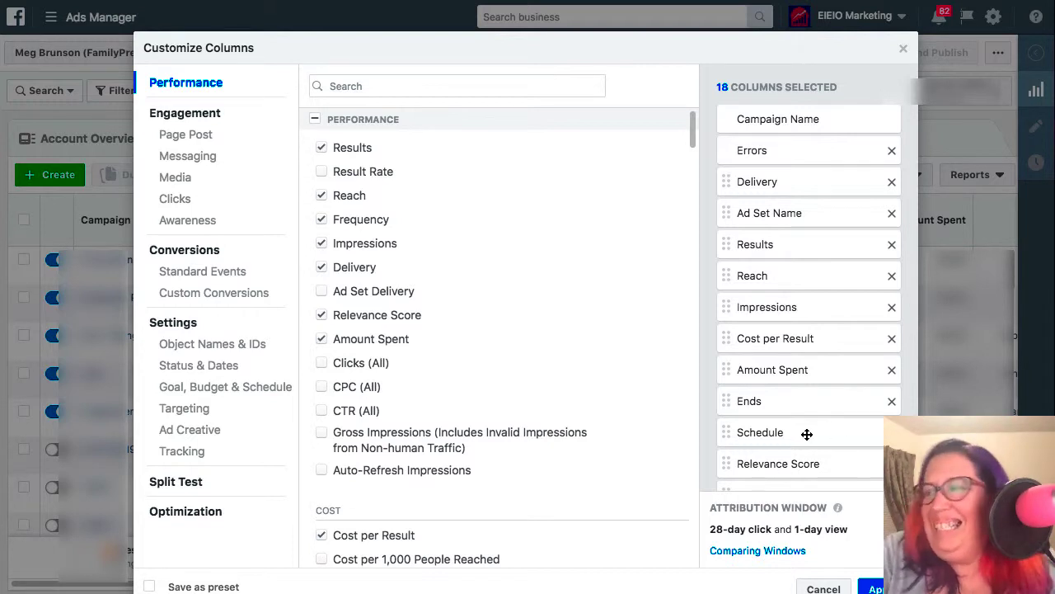
click(892, 404)
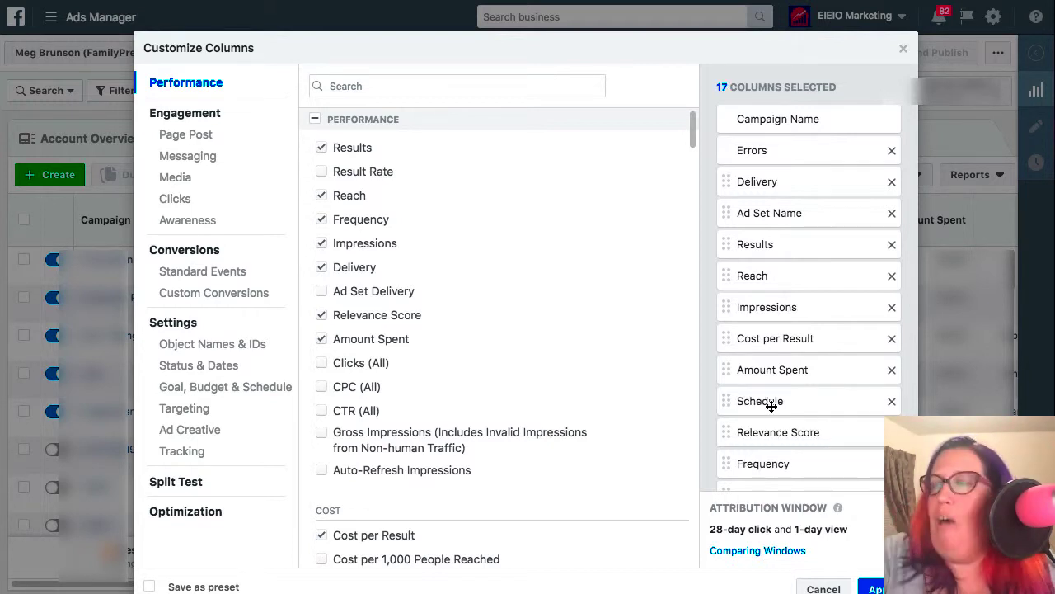
Remove Frequency and Cost per Landing Page View from the selected columns.
scroll(771, 405, down, 1)
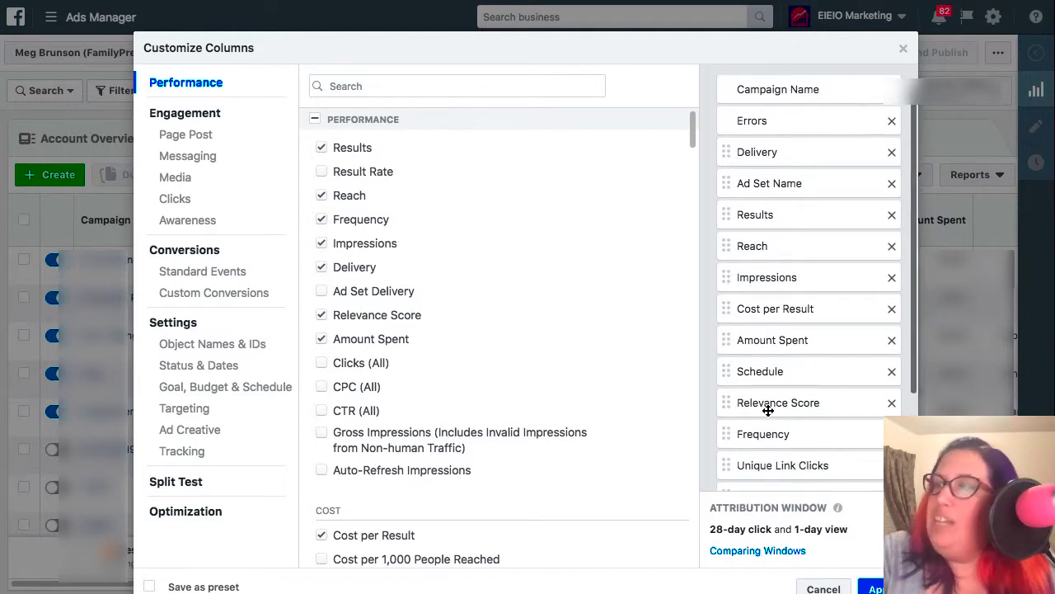
scroll(769, 407, down, 1)
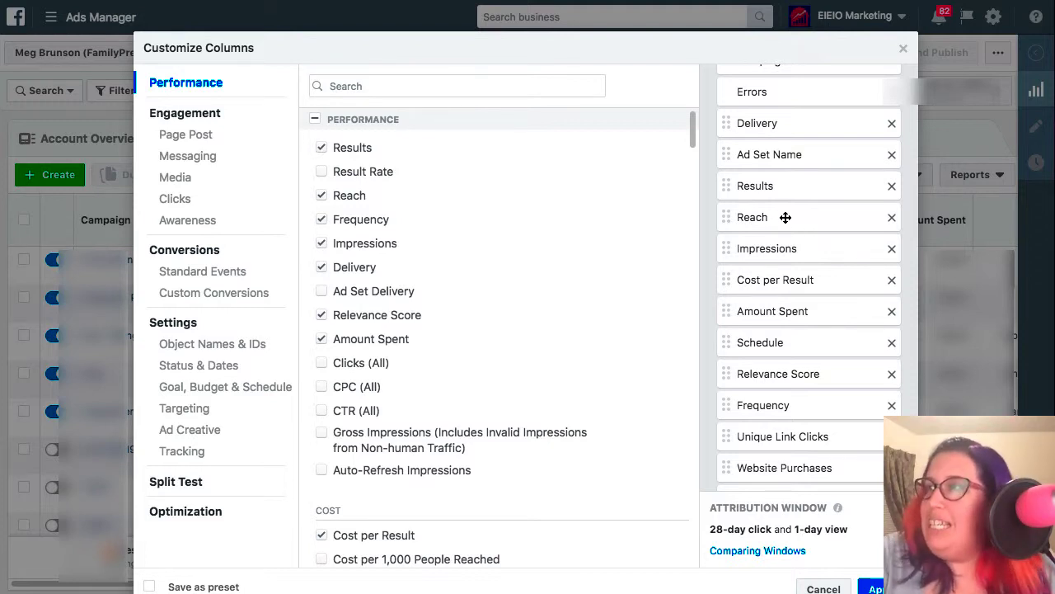
click(891, 405)
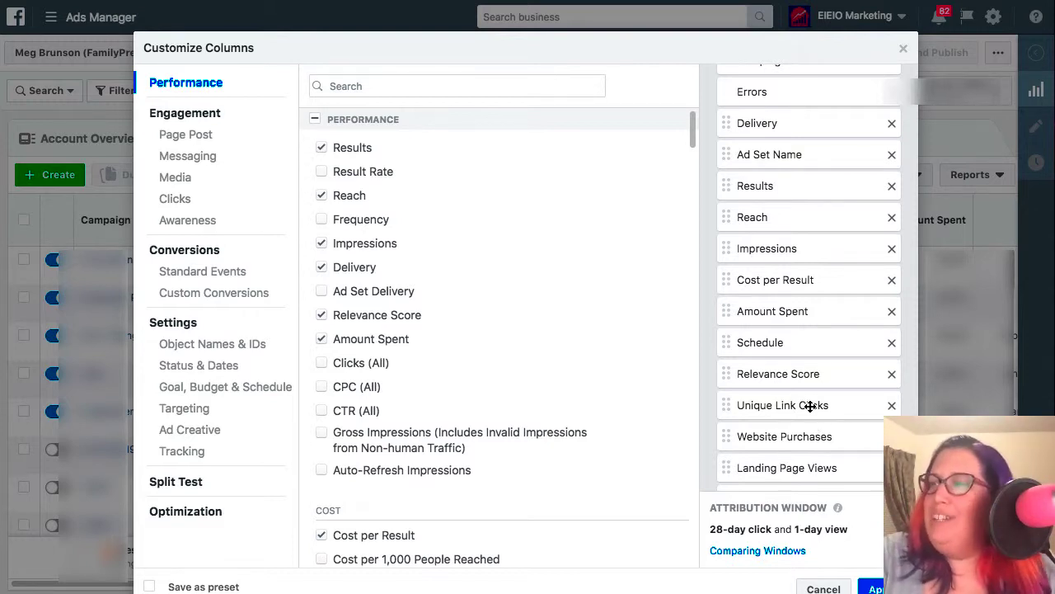
scroll(808, 403, down, 2)
scroll(811, 405, down, 1)
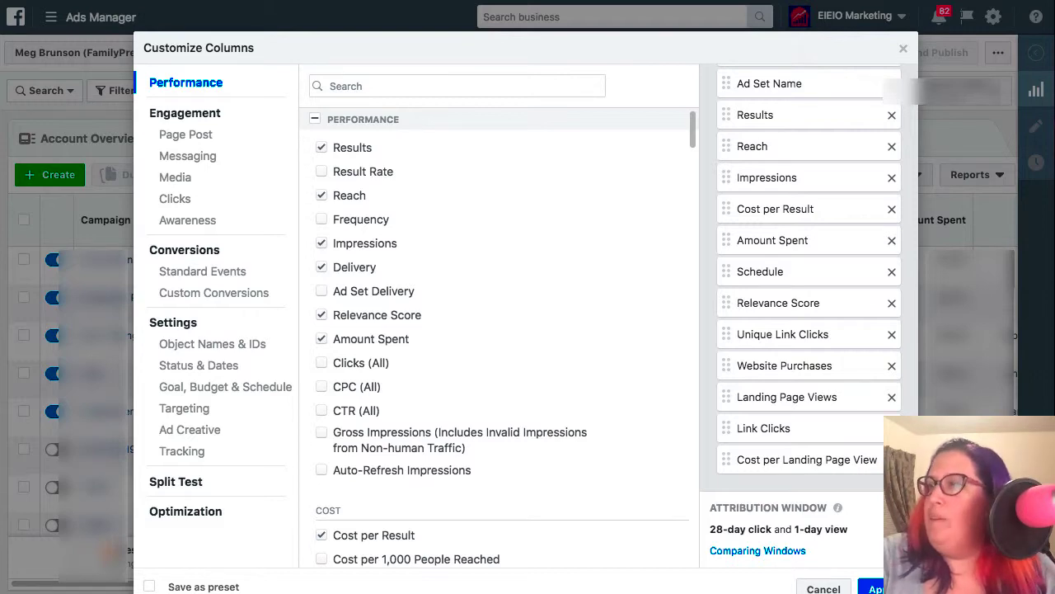
Reorder the selected columns so that Ad Set Name, Schedule and Amount Spent come directly after Errors, ahead of Delivery.
scroll(804, 272, up, 2)
scroll(824, 356, up, 3)
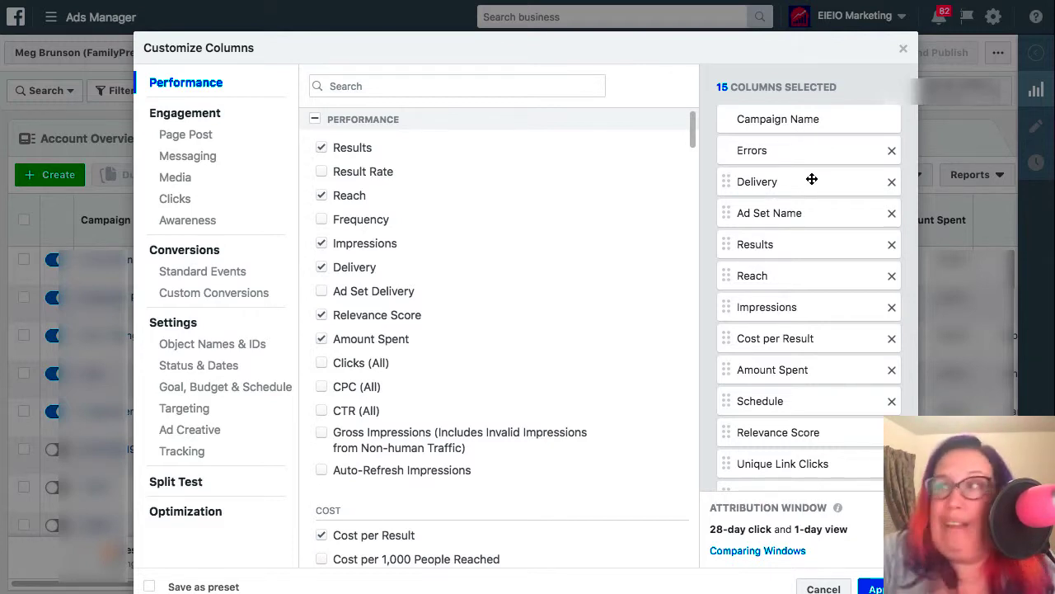
drag(759, 207, 758, 174)
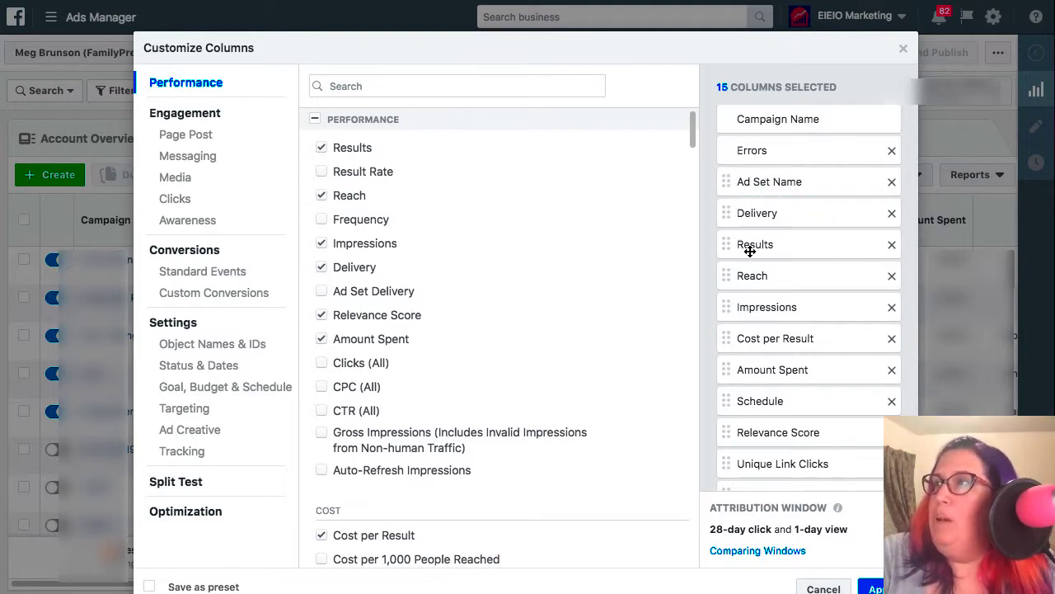
drag(765, 373, 765, 211)
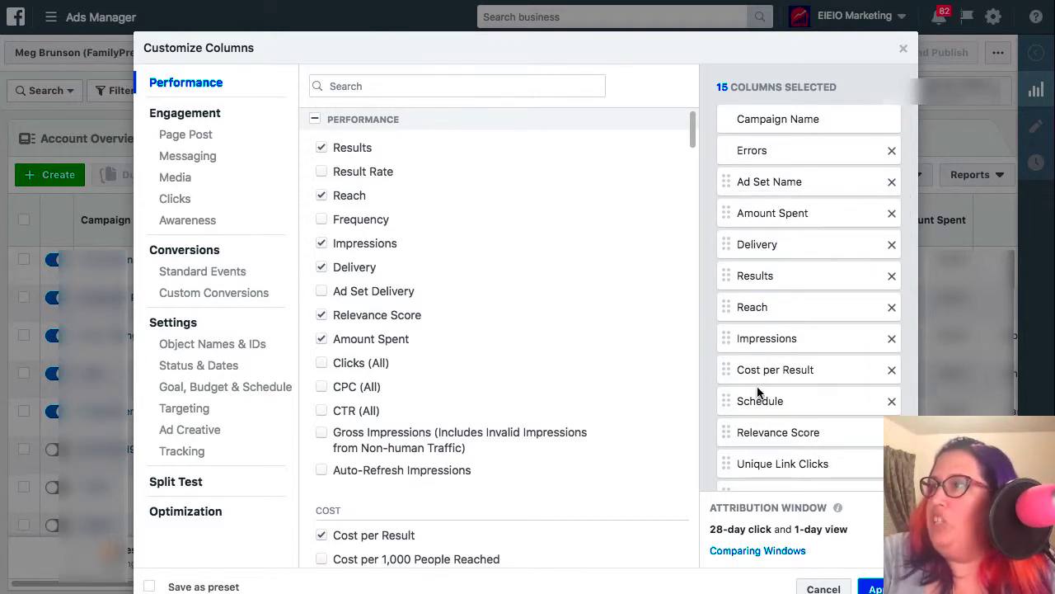
drag(764, 386, 768, 361)
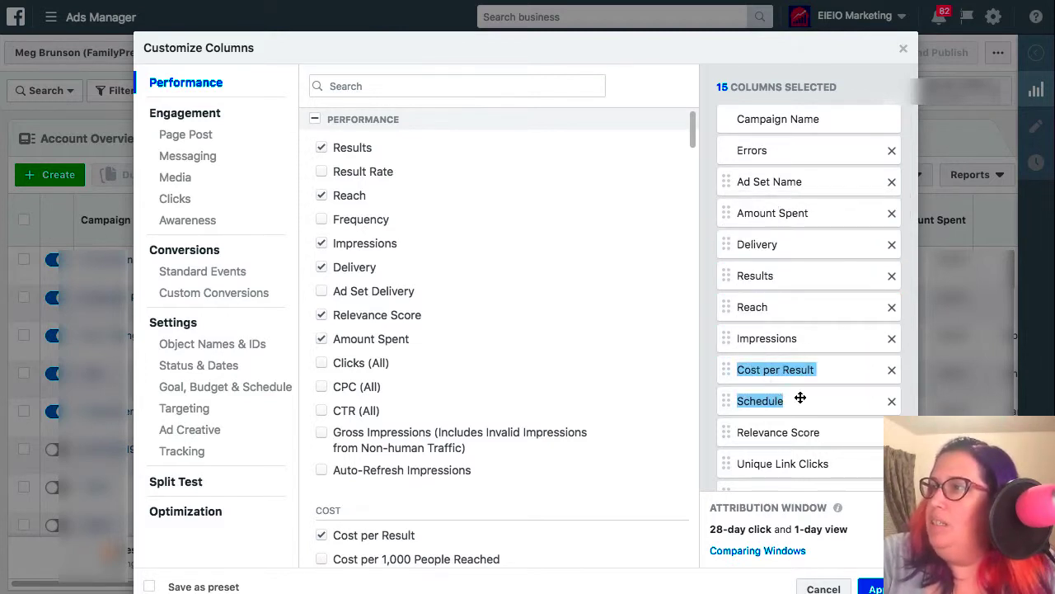
drag(755, 404, 749, 210)
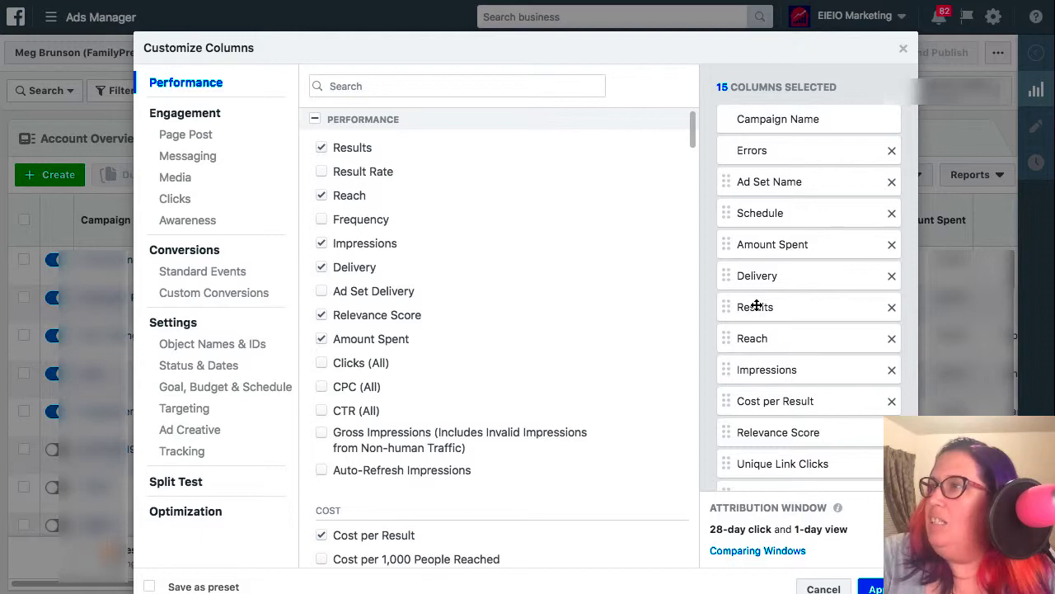
Remove the Delivery column and arrange Cost per Result, Impressions and Reach in that order after Results.
click(892, 277)
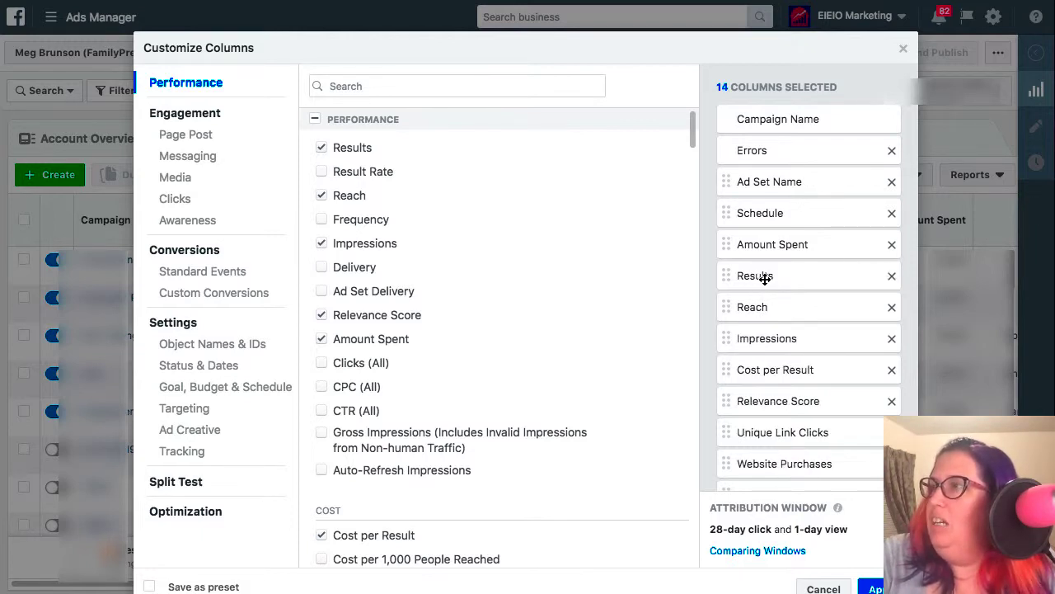
drag(766, 335, 766, 303)
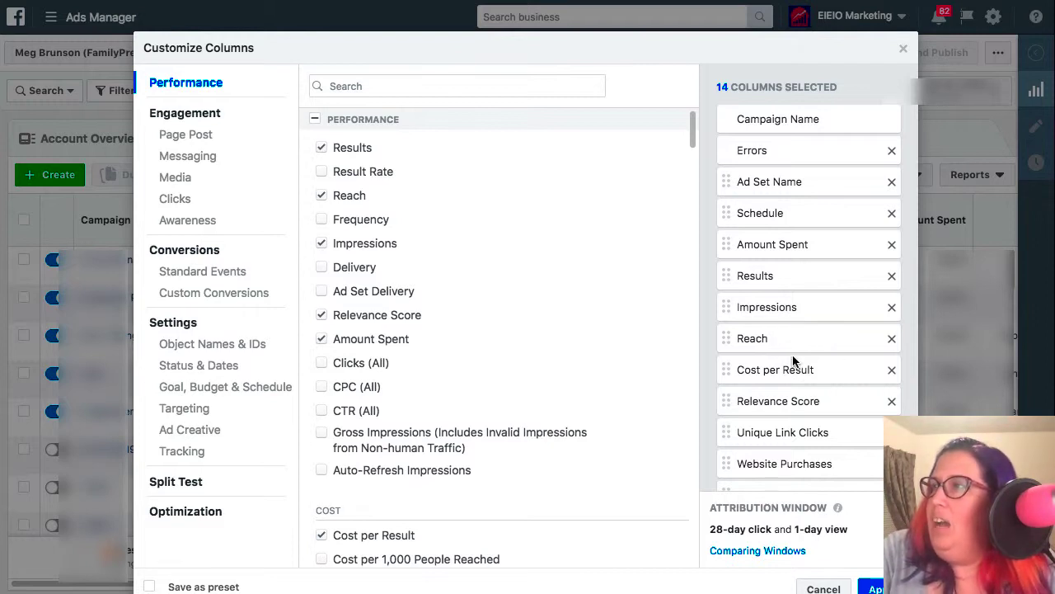
drag(794, 360, 791, 302)
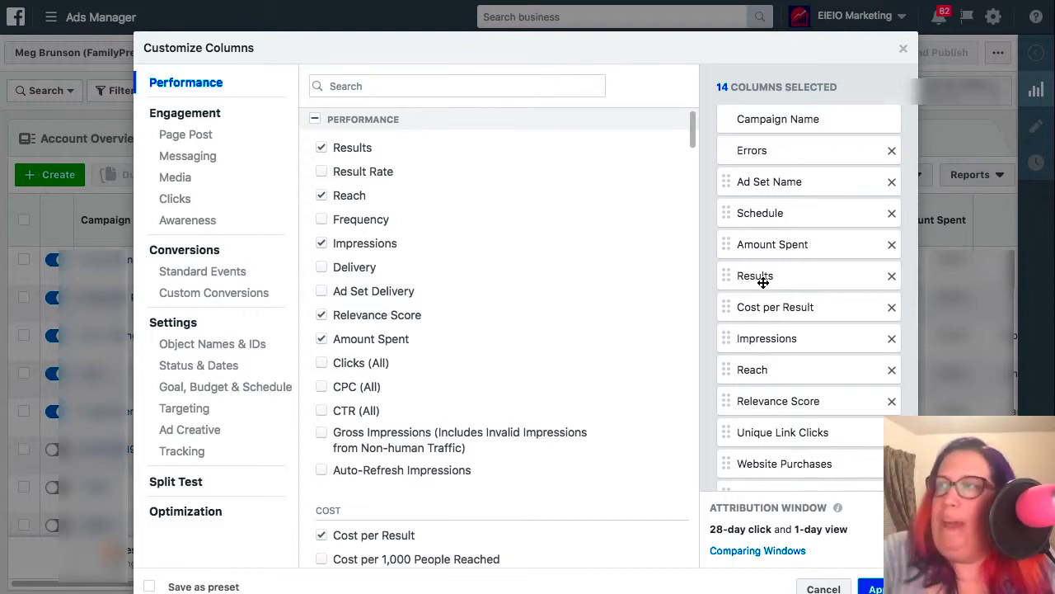
Move Relevance Score directly after Cost per Result, Link Clicks before Unique Link Clicks, and Landing Page Views before Website Purchases.
scroll(750, 289, down, 1)
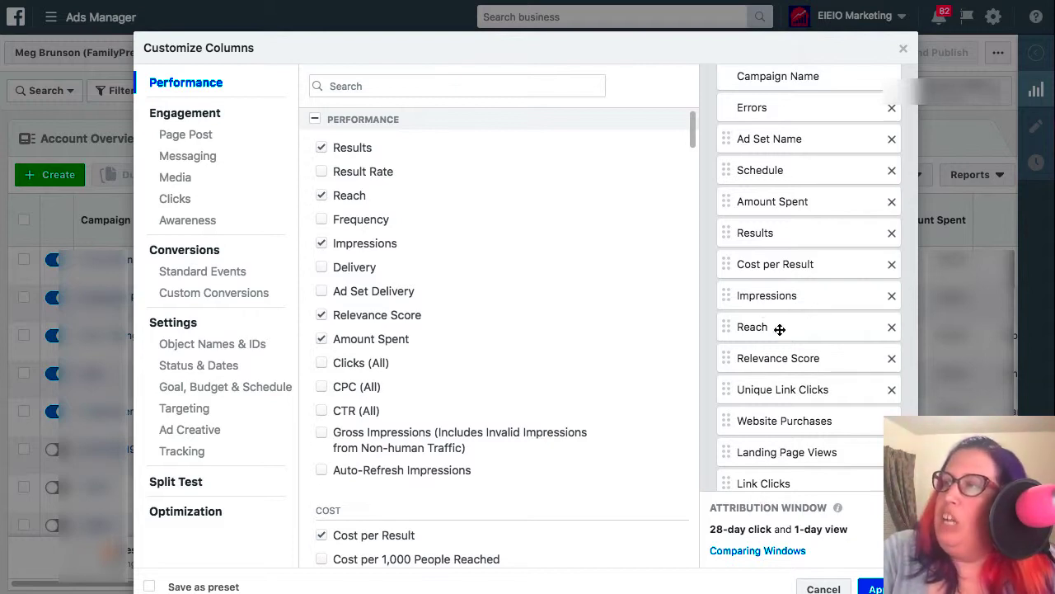
drag(766, 357, 772, 297)
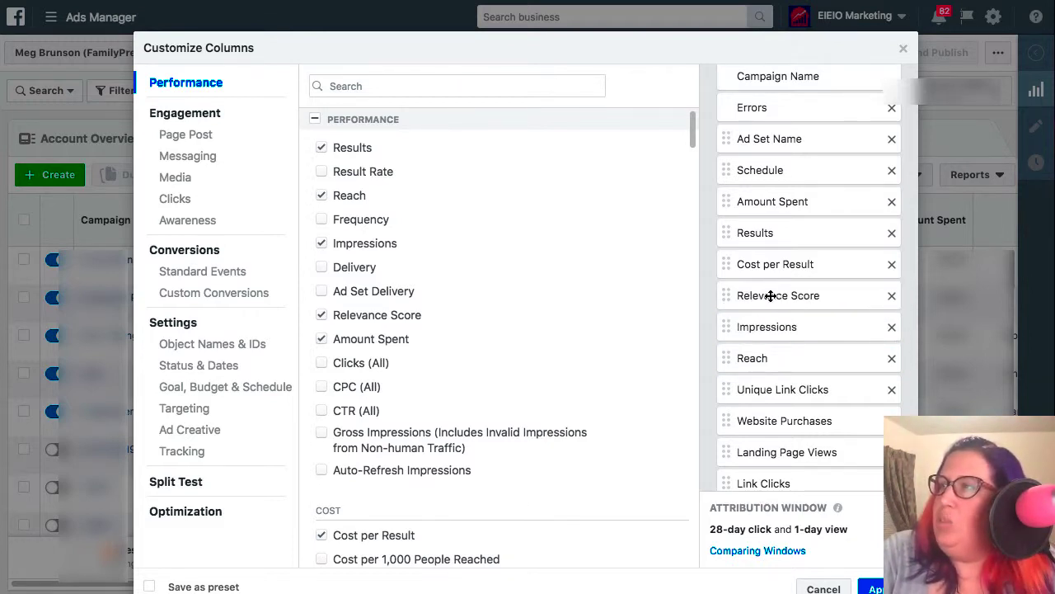
scroll(767, 351, down, 1)
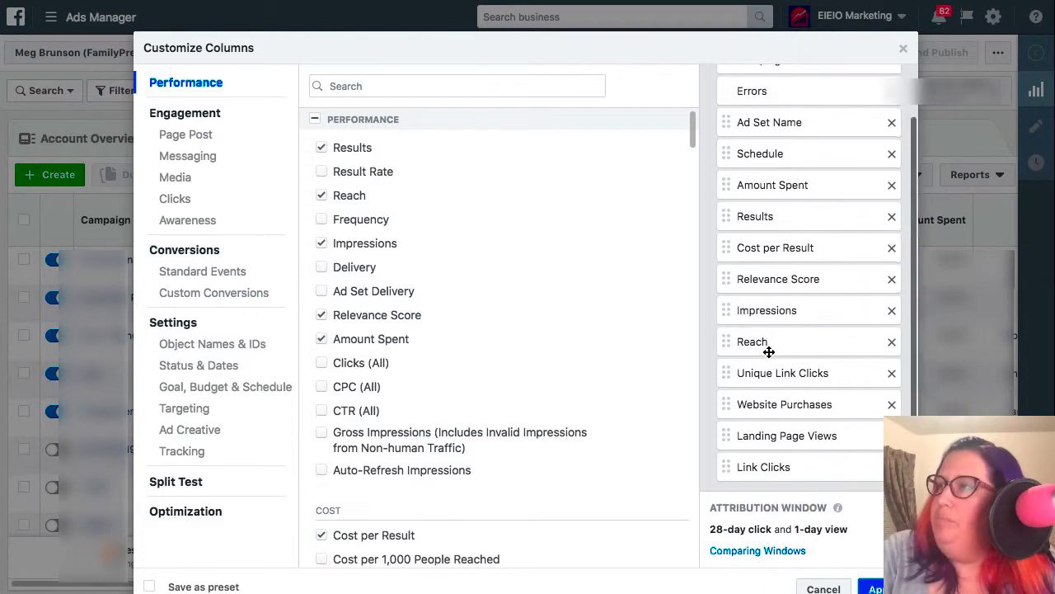
drag(748, 460, 772, 365)
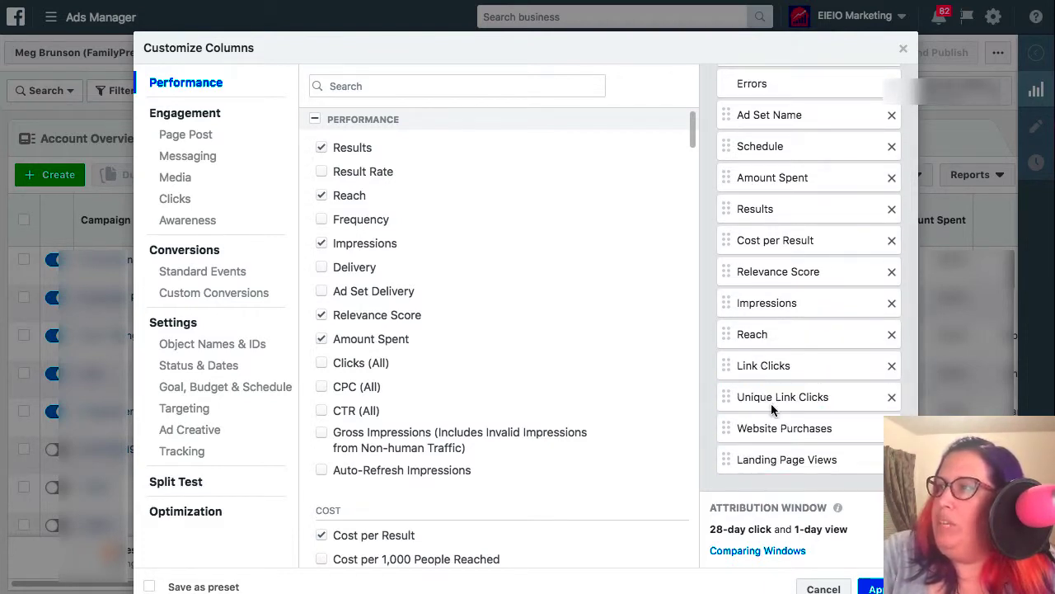
drag(777, 455, 774, 423)
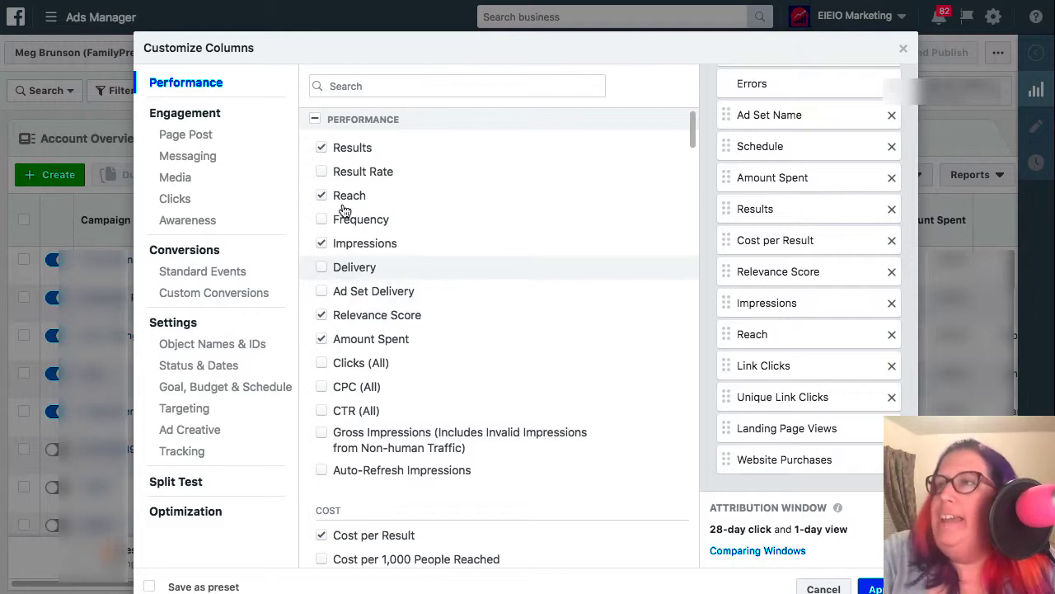
mouse_move(387, 187)
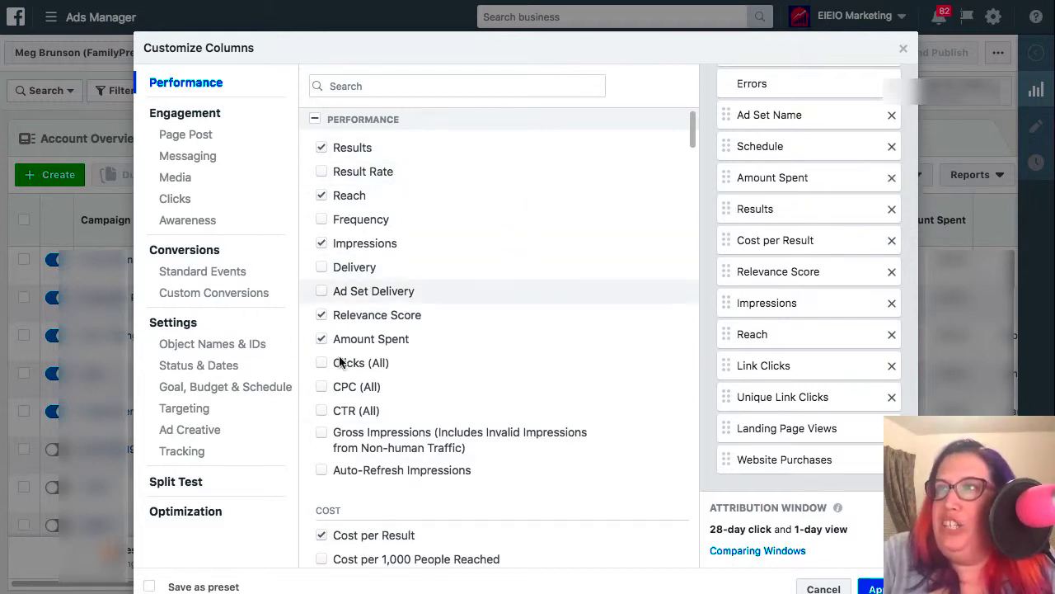
mouse_move(505, 430)
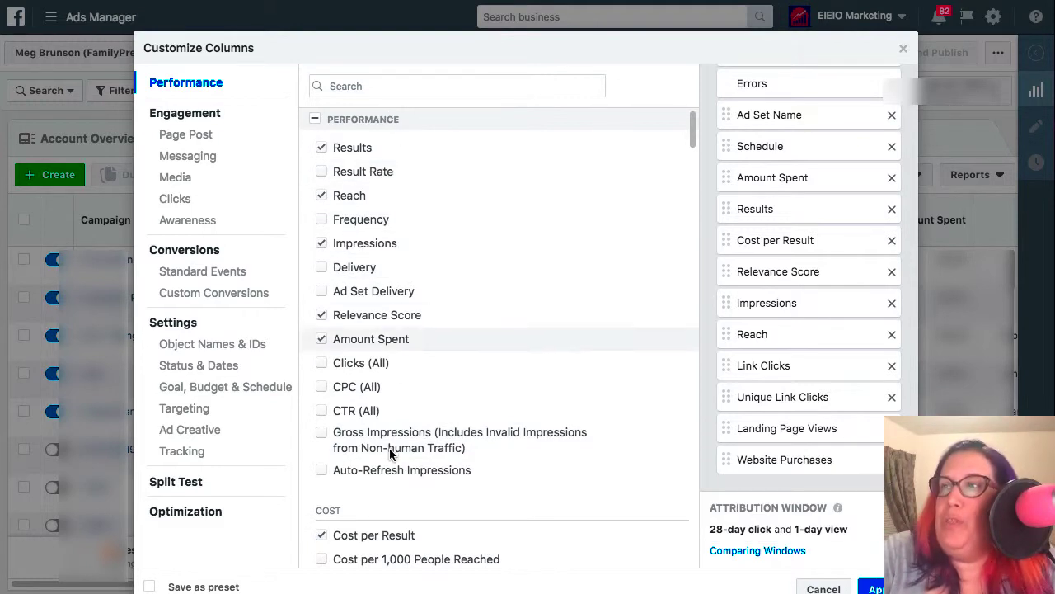
Add the CPC (All) and CTR (All) performance metrics to the selected columns.
mouse_move(371, 247)
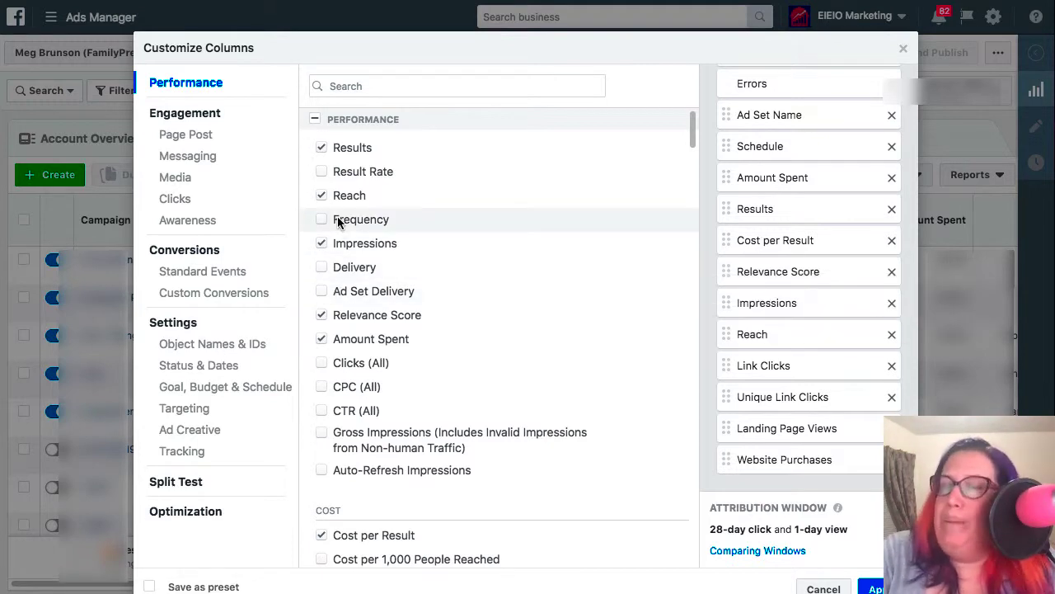
mouse_move(363, 148)
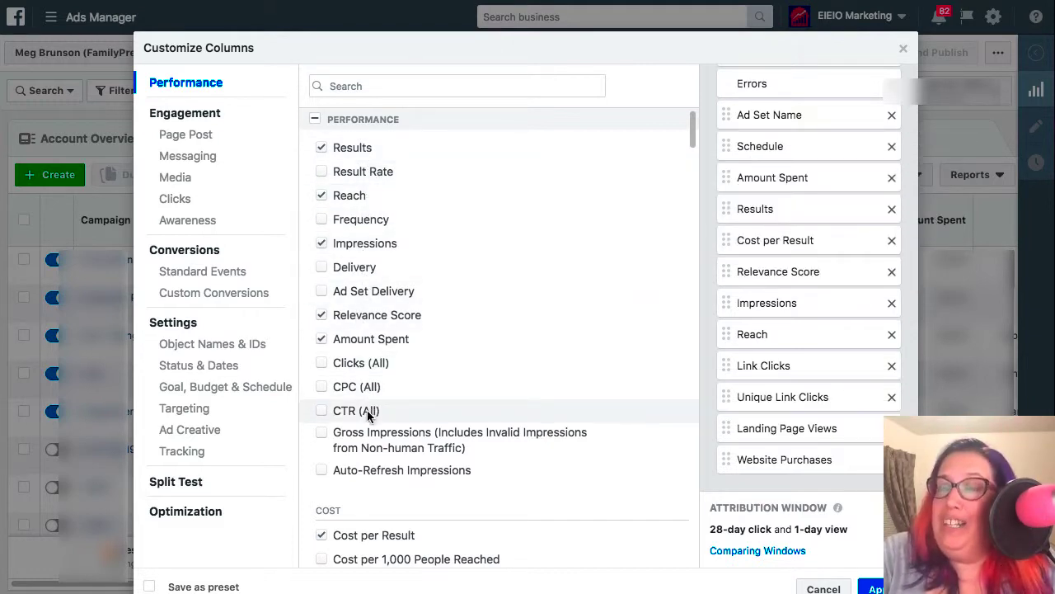
click(321, 387)
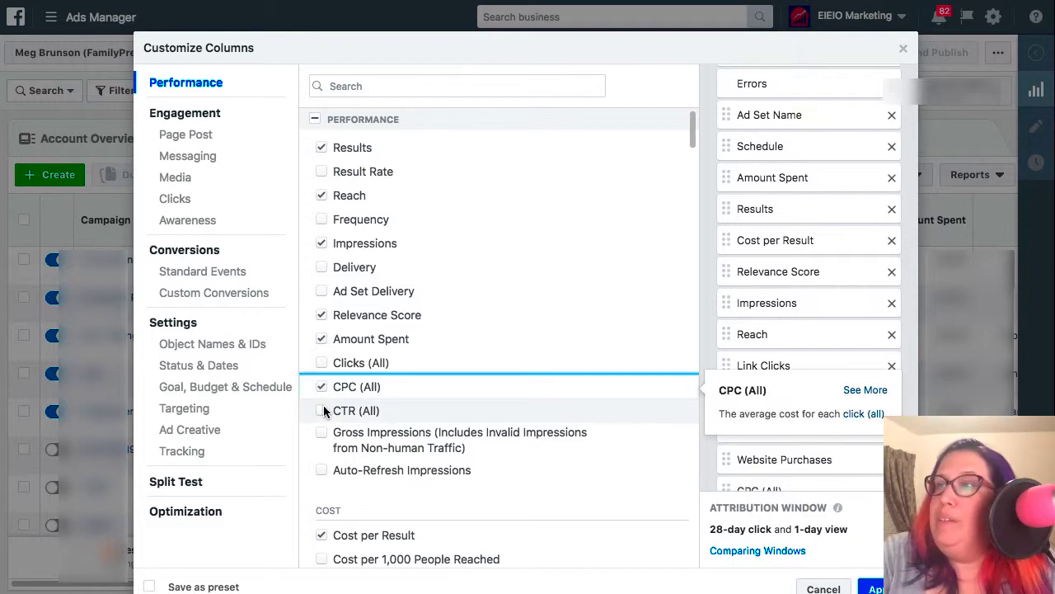
click(321, 411)
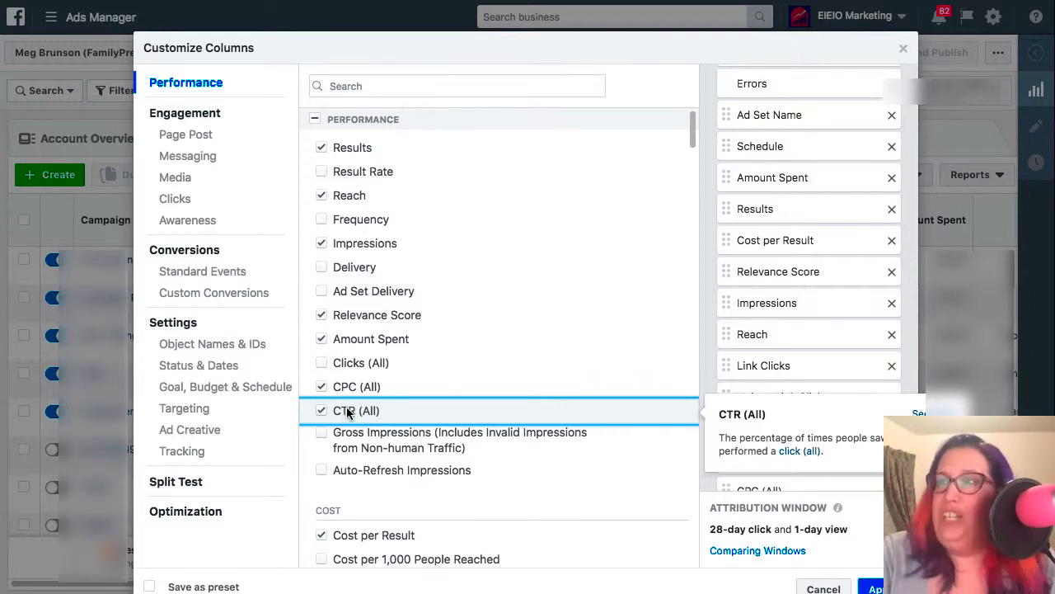
Review the available cost, page post engagement and messaging metrics for any worth adding to the report.
scroll(365, 441, down, 4)
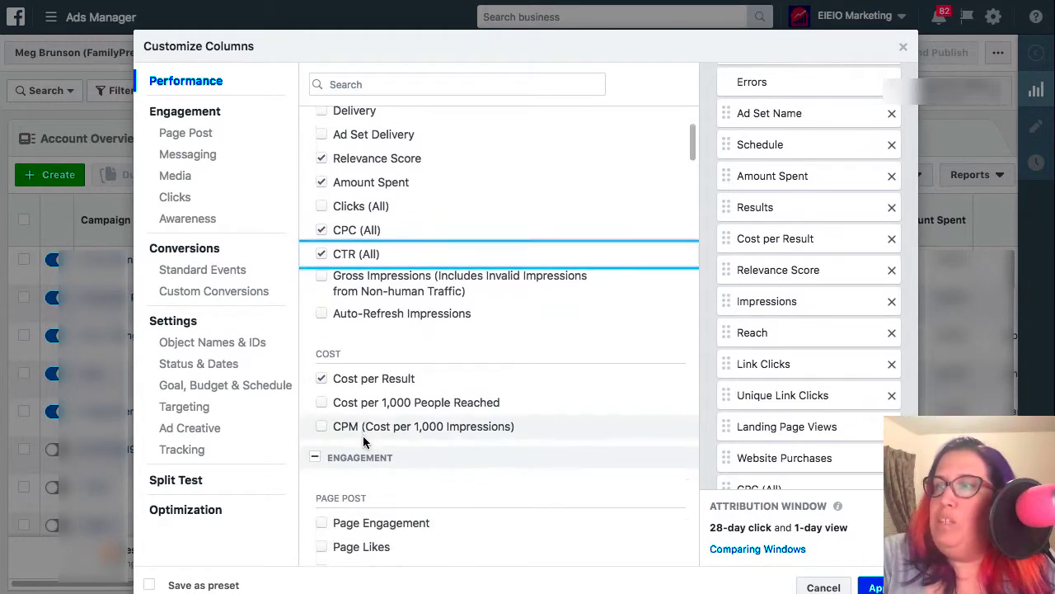
scroll(366, 443, down, 1)
mouse_move(415, 397)
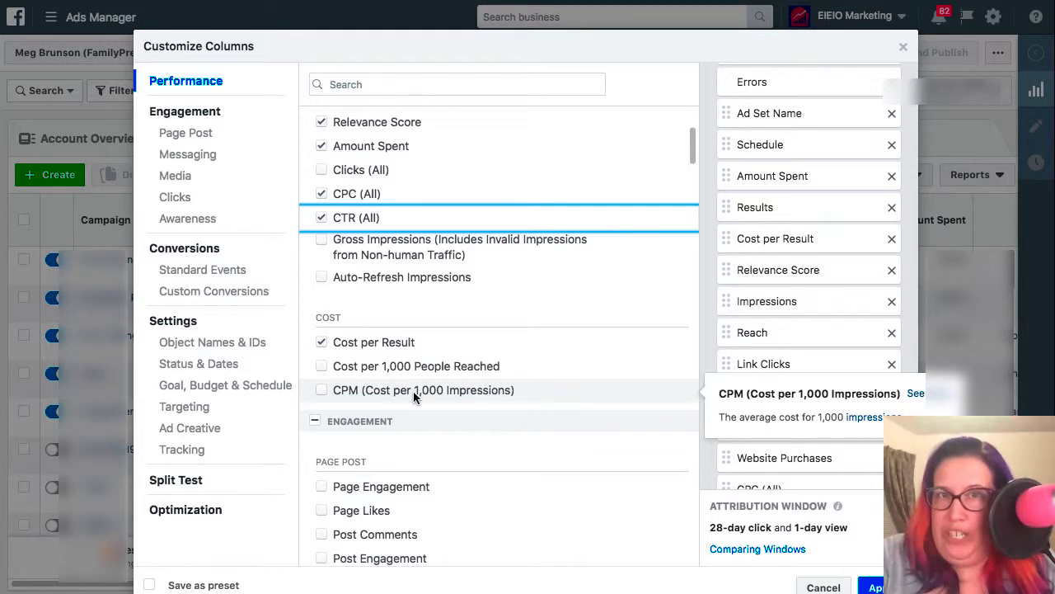
scroll(414, 397, down, 3)
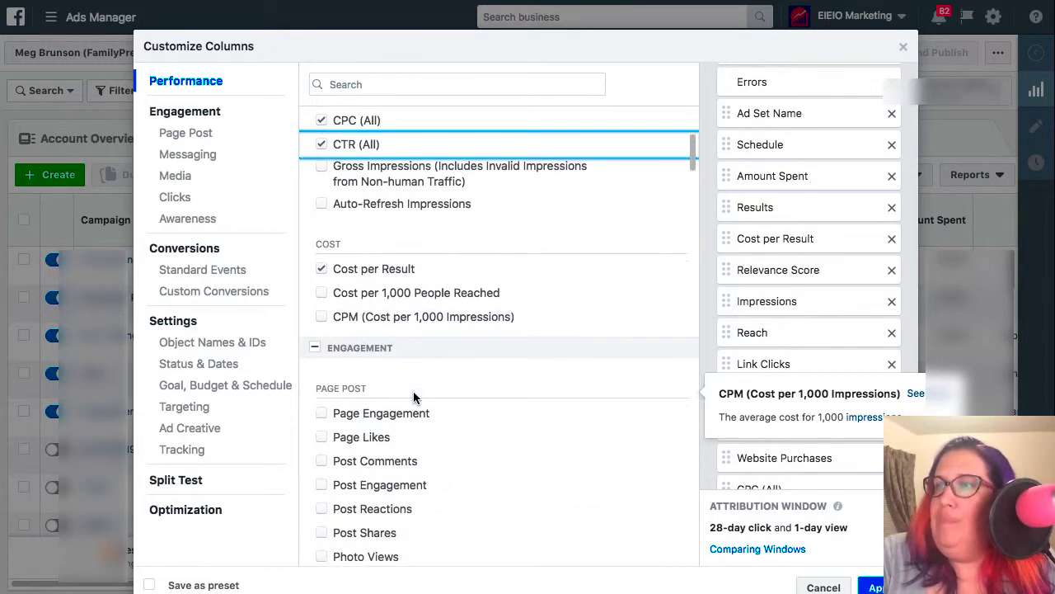
scroll(415, 397, down, 1)
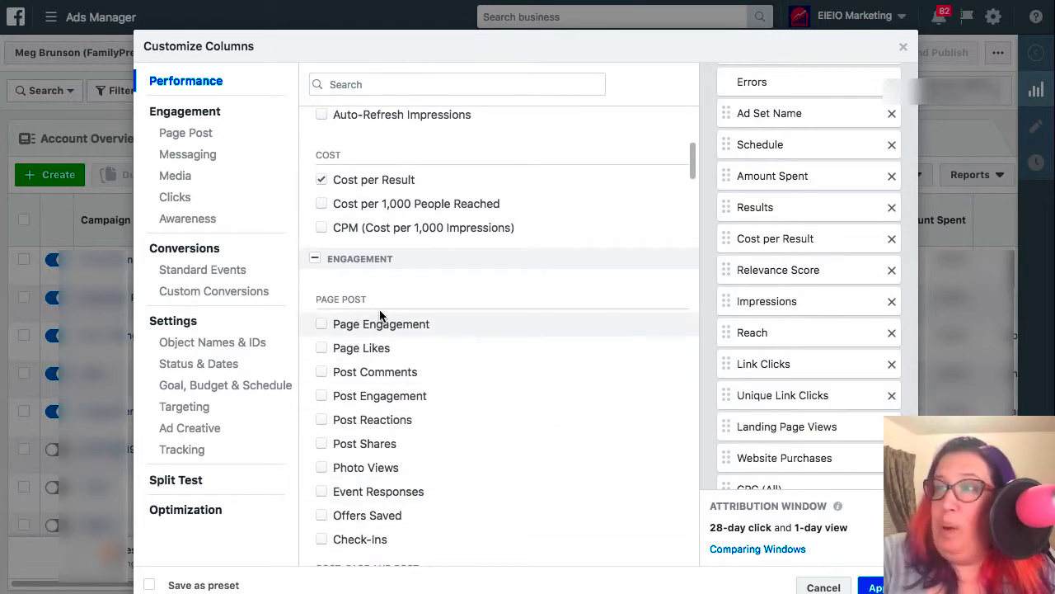
scroll(406, 468, down, 2)
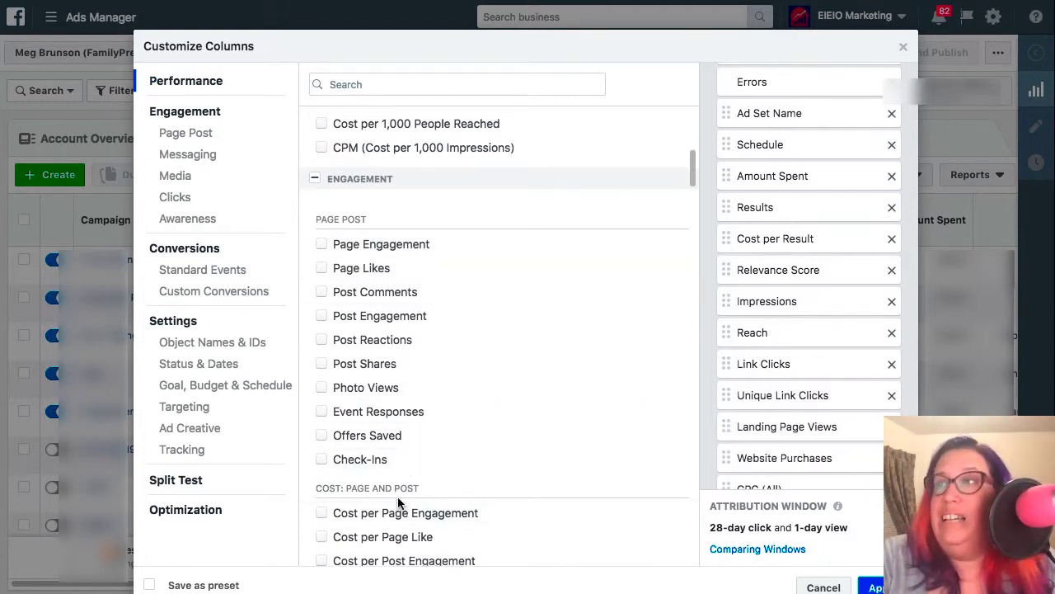
scroll(399, 502, down, 1)
scroll(398, 503, down, 5)
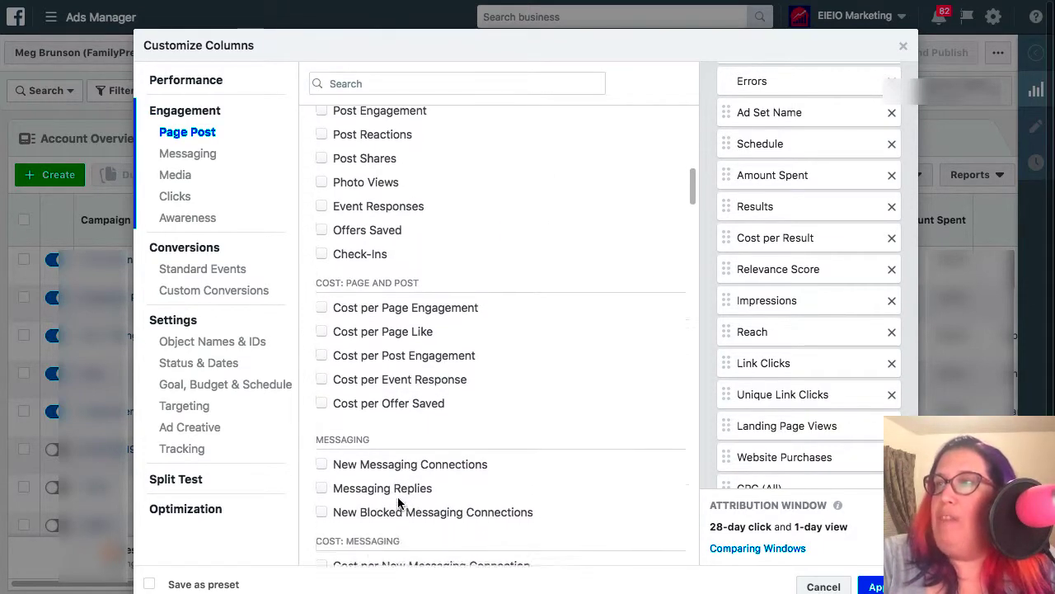
scroll(398, 502, down, 1)
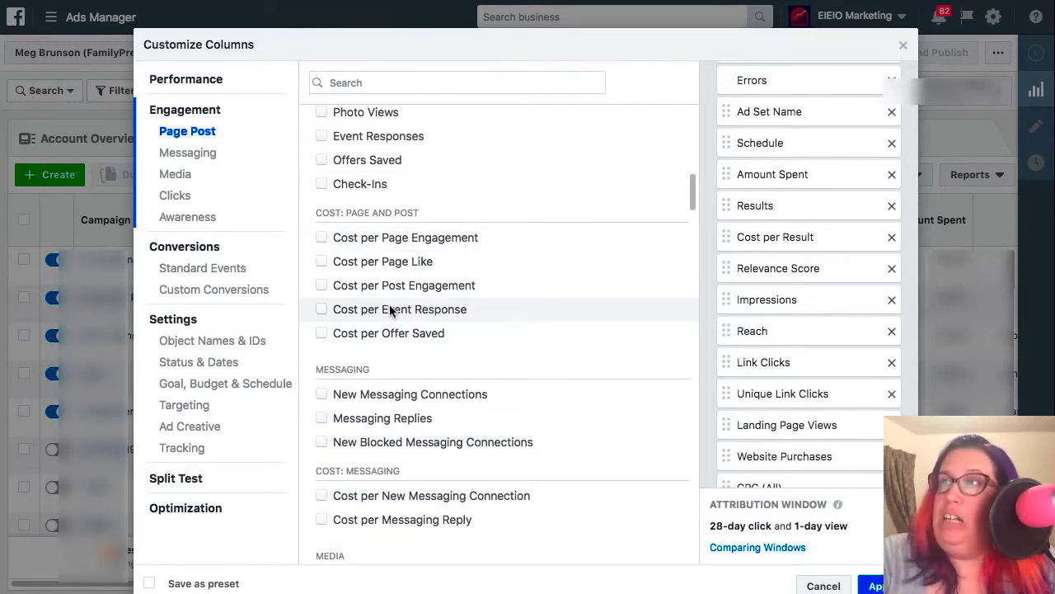
scroll(370, 201, down, 2)
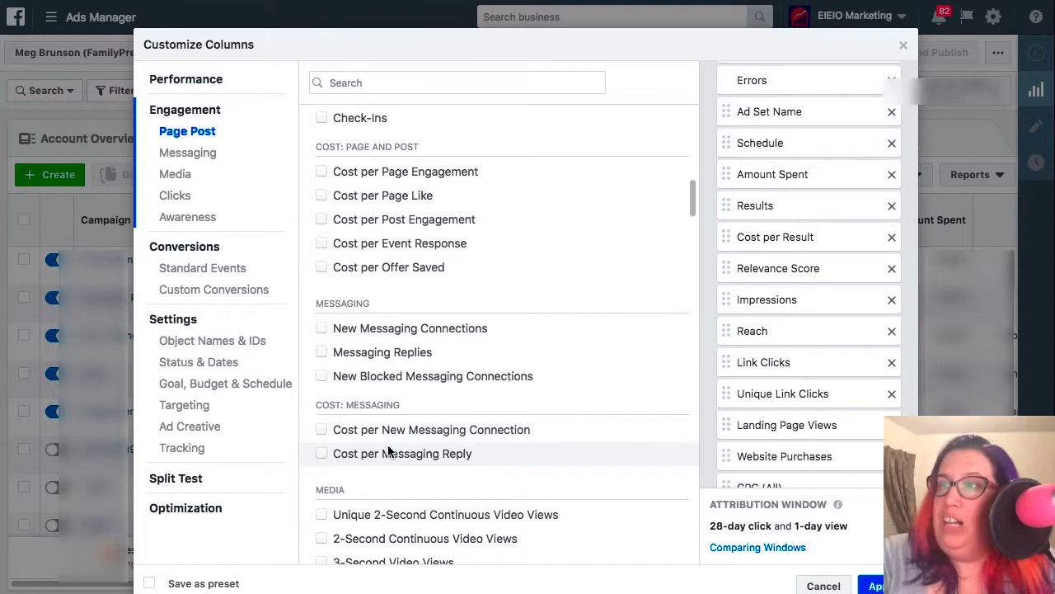
scroll(386, 452, down, 2)
scroll(389, 450, down, 1)
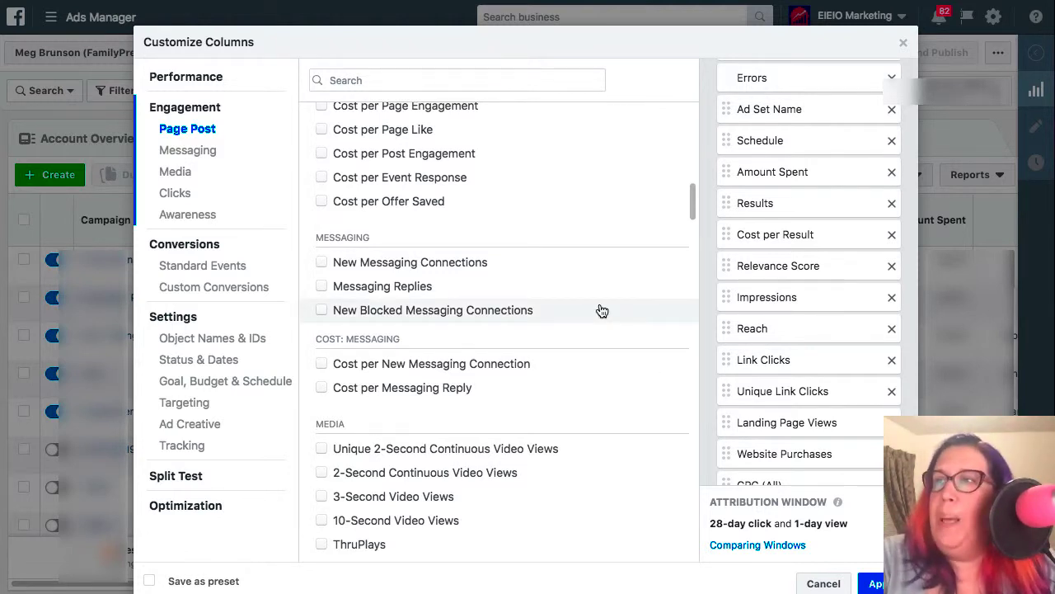
scroll(453, 288, down, 1)
scroll(364, 217, down, 5)
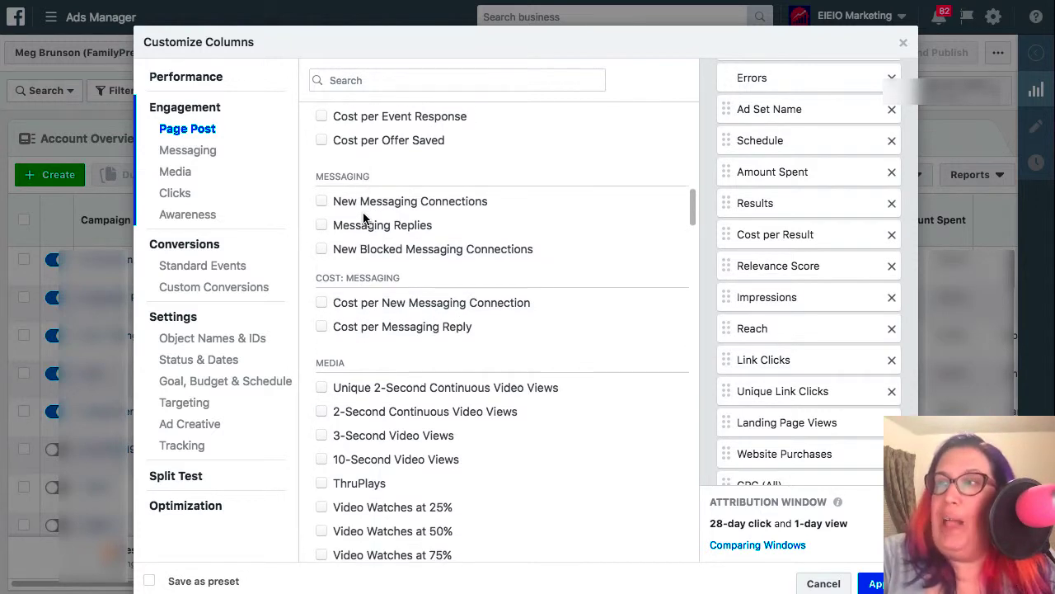
Examine the media, clicks, awareness and conversion metrics offered for the report.
scroll(364, 217, down, 6)
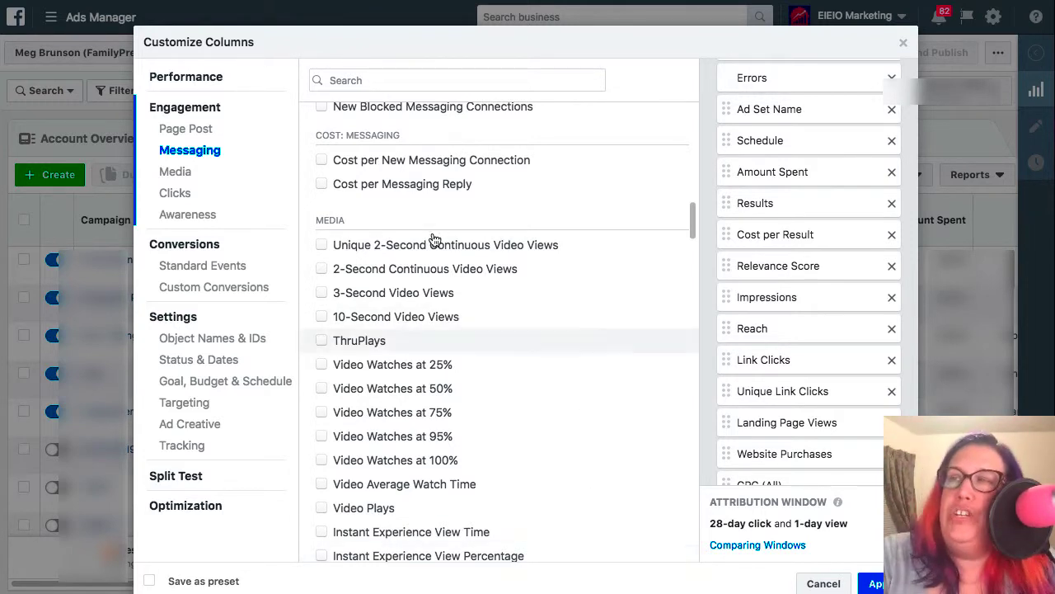
mouse_move(441, 404)
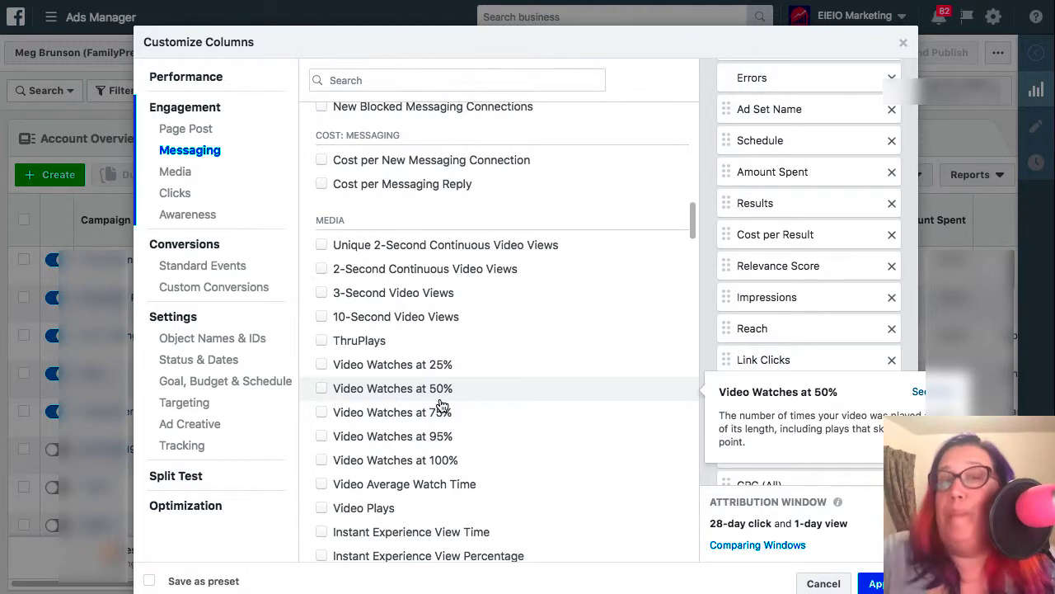
scroll(441, 404, down, 10)
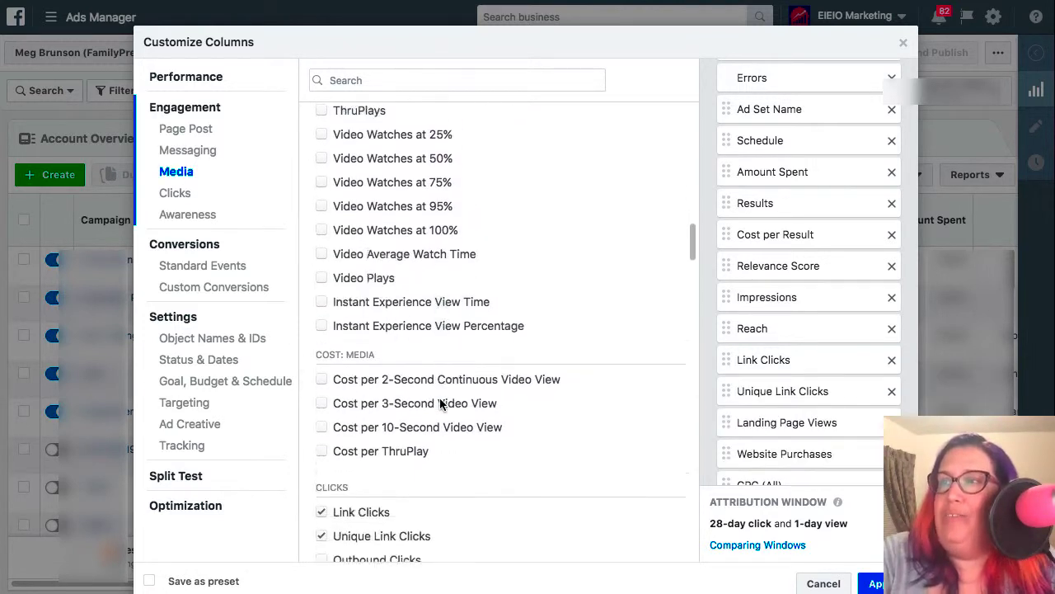
scroll(441, 404, down, 5)
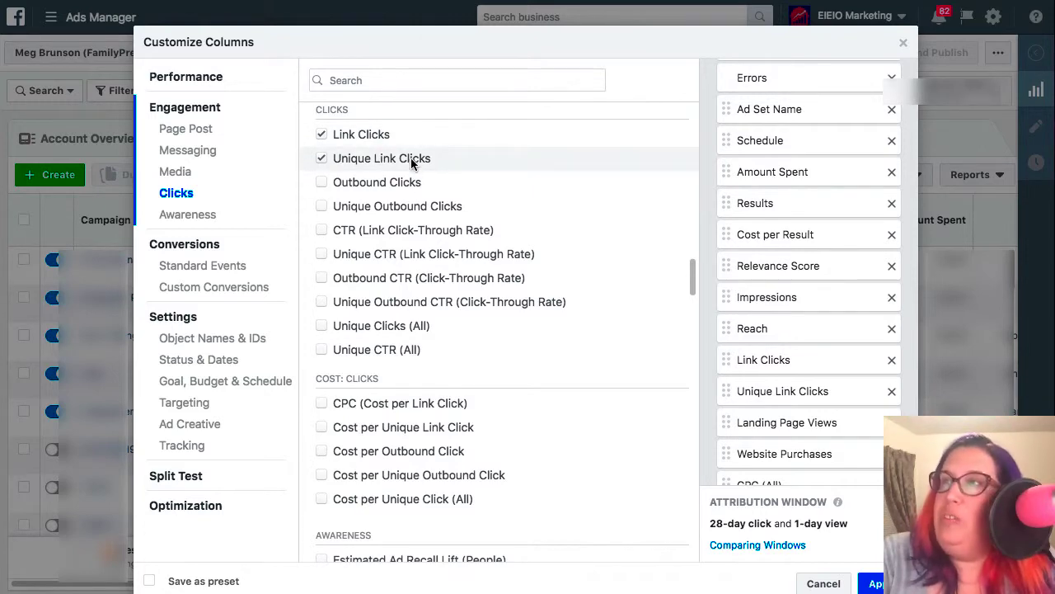
mouse_move(411, 156)
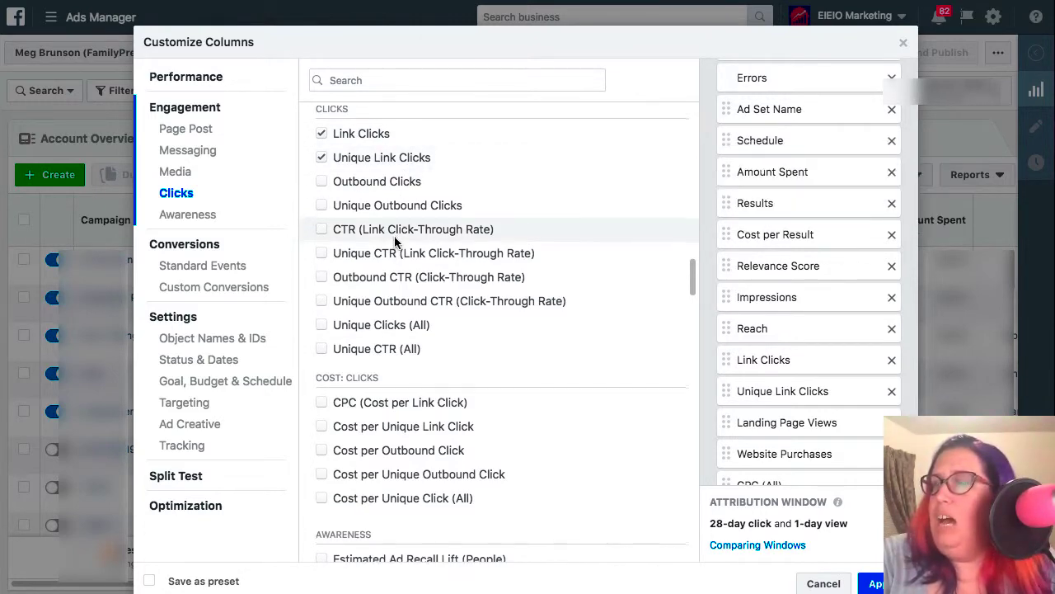
scroll(394, 236, down, 1)
scroll(394, 241, down, 6)
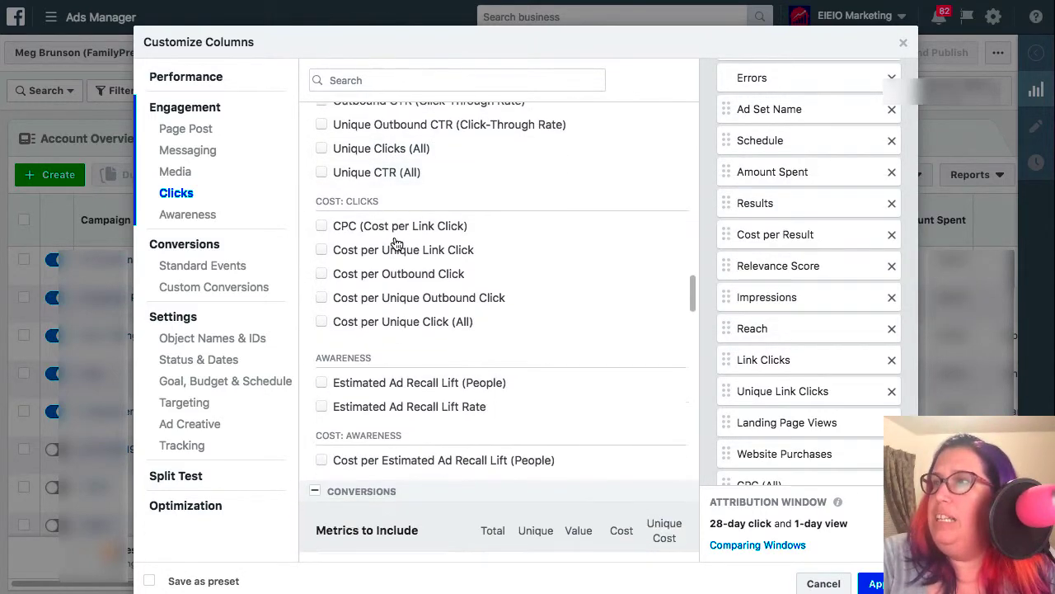
scroll(394, 241, down, 6)
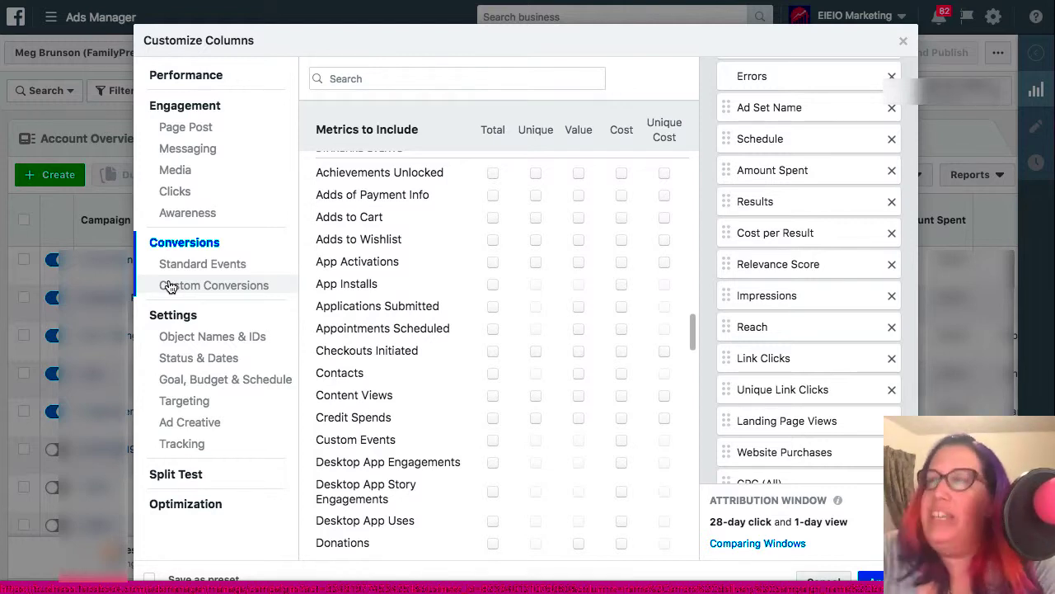
scroll(479, 225, down, 1)
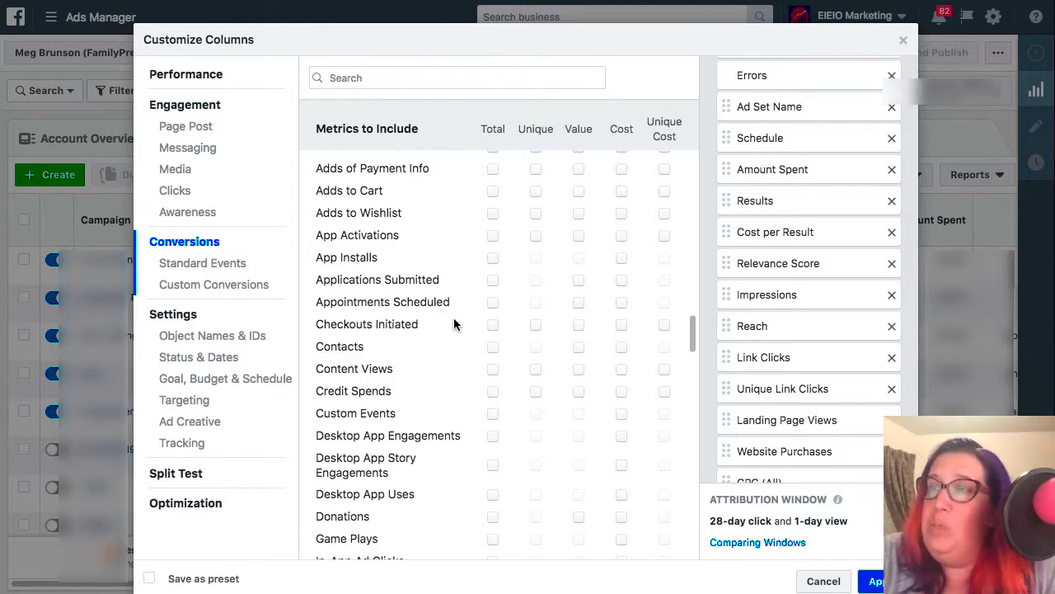
Move CPC (All) and CTR (All), in that order, directly after Cost per Result in the selected columns.
scroll(782, 393, down, 2)
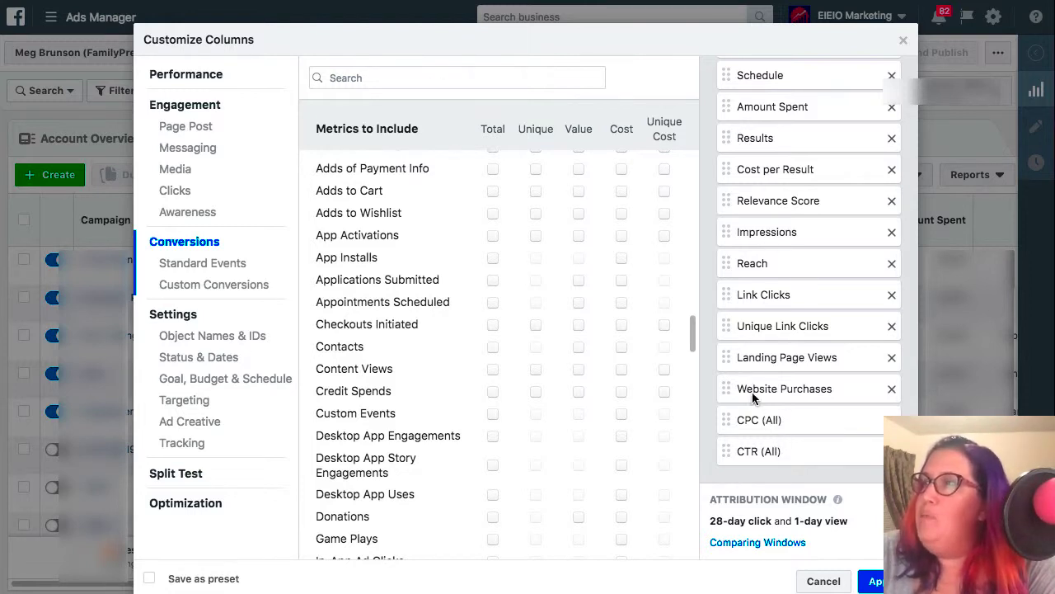
drag(759, 419, 769, 200)
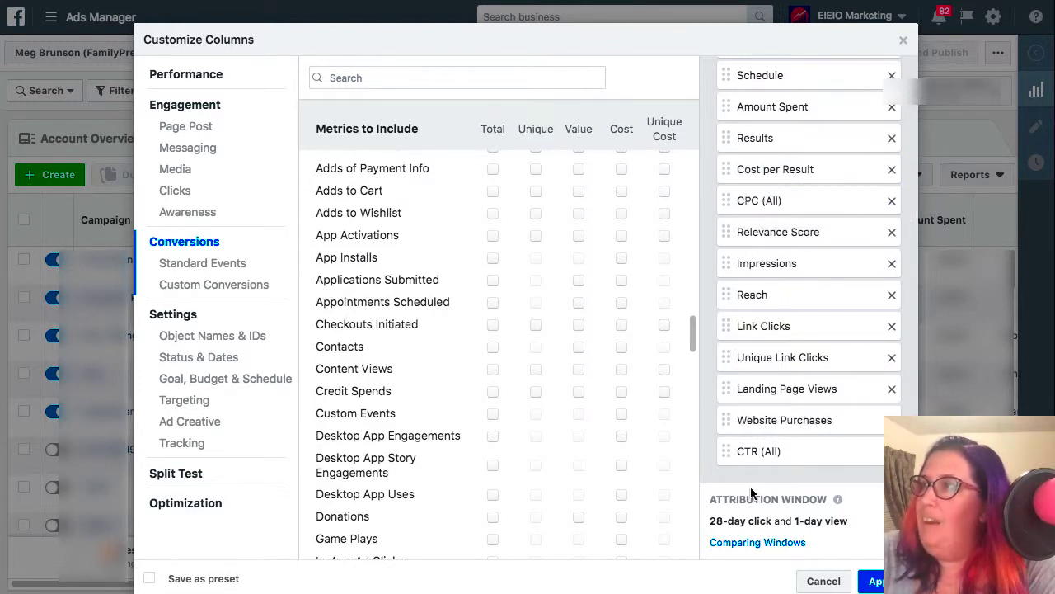
drag(766, 449, 782, 222)
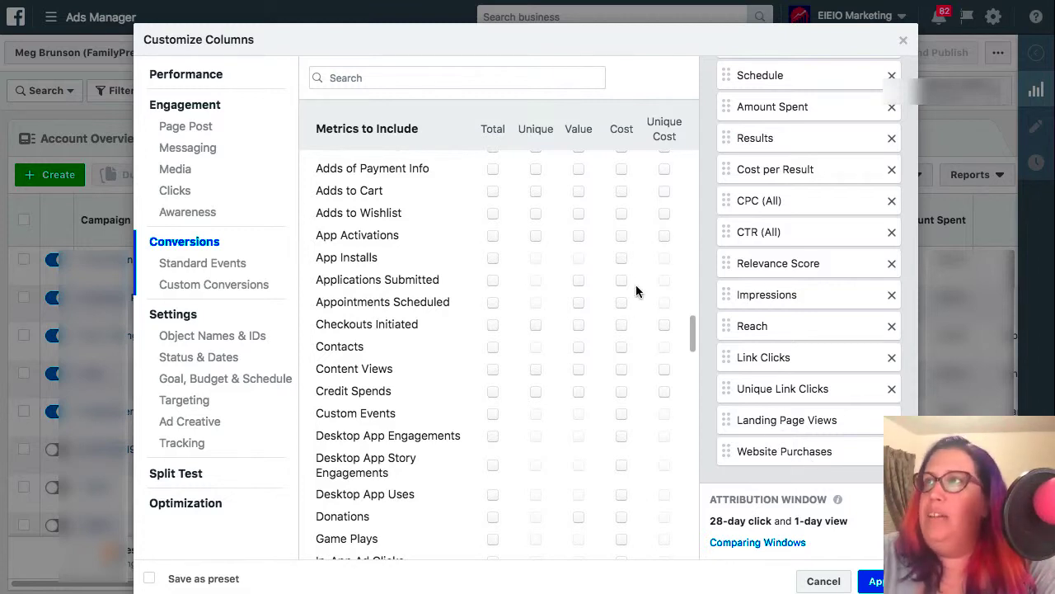
Add the totals for Content Views and Adds to Cart from the standard conversion events.
scroll(636, 289, up, 1)
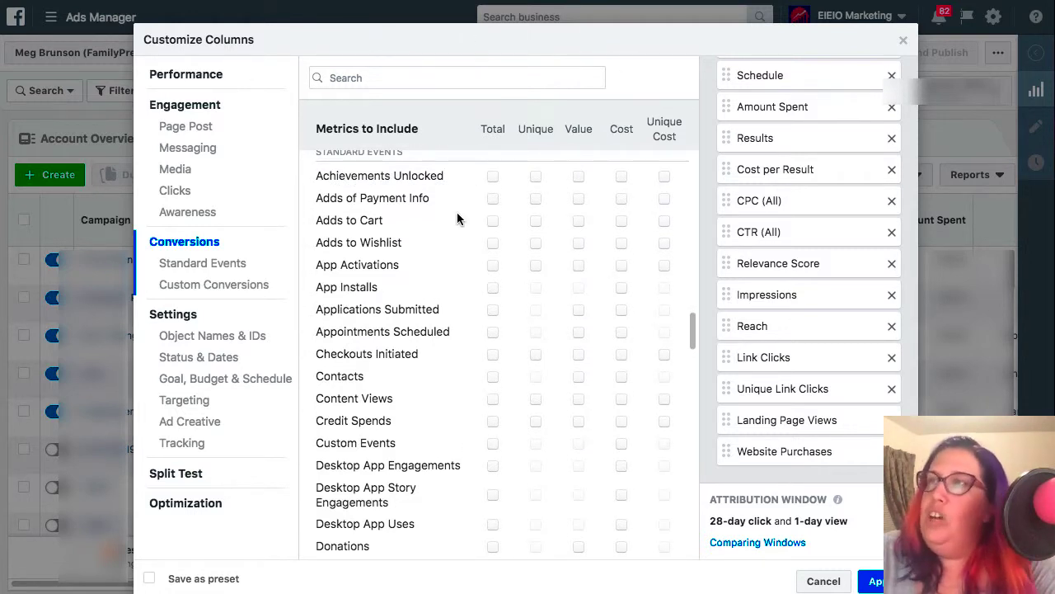
scroll(453, 213, up, 1)
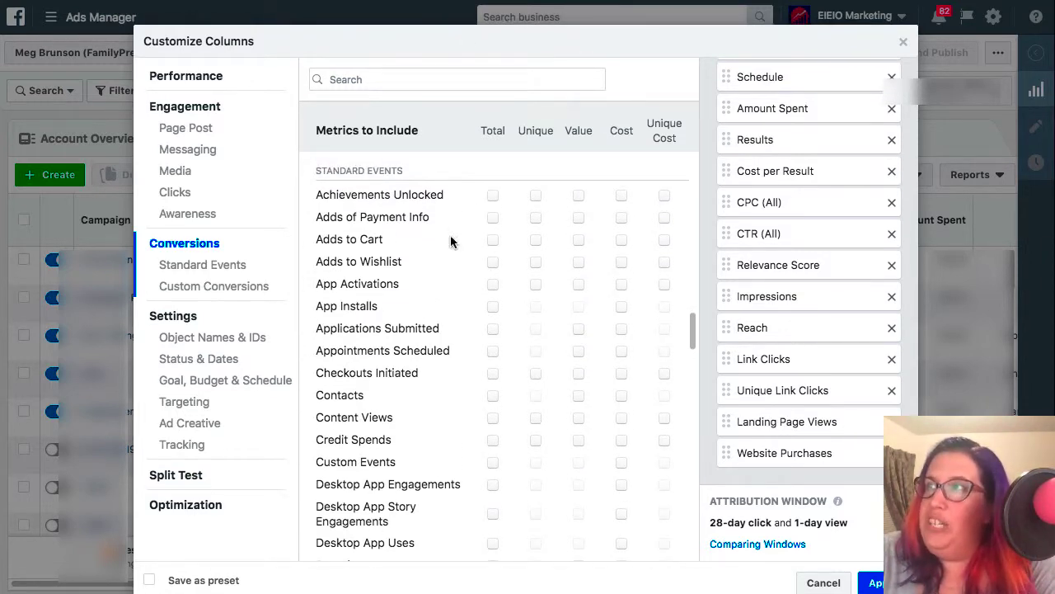
scroll(495, 297, down, 1)
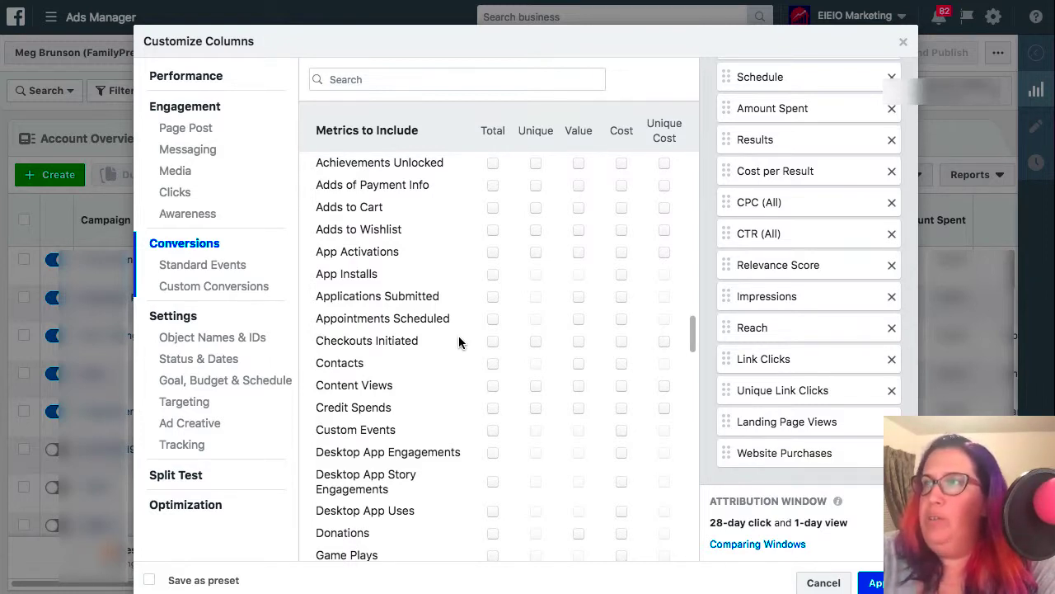
scroll(459, 335, down, 1)
scroll(459, 335, down, 1)
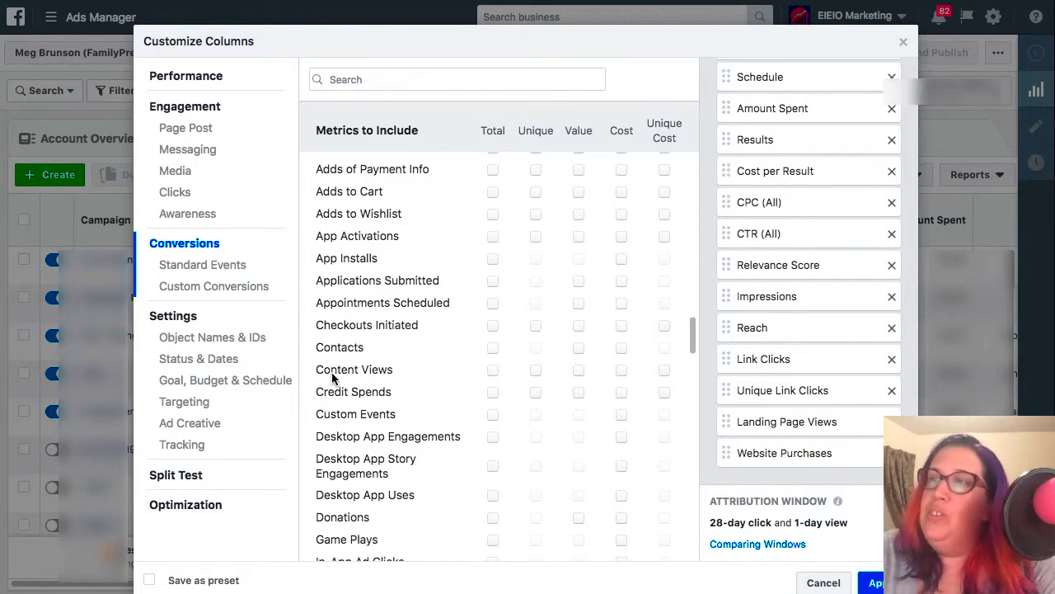
click(494, 372)
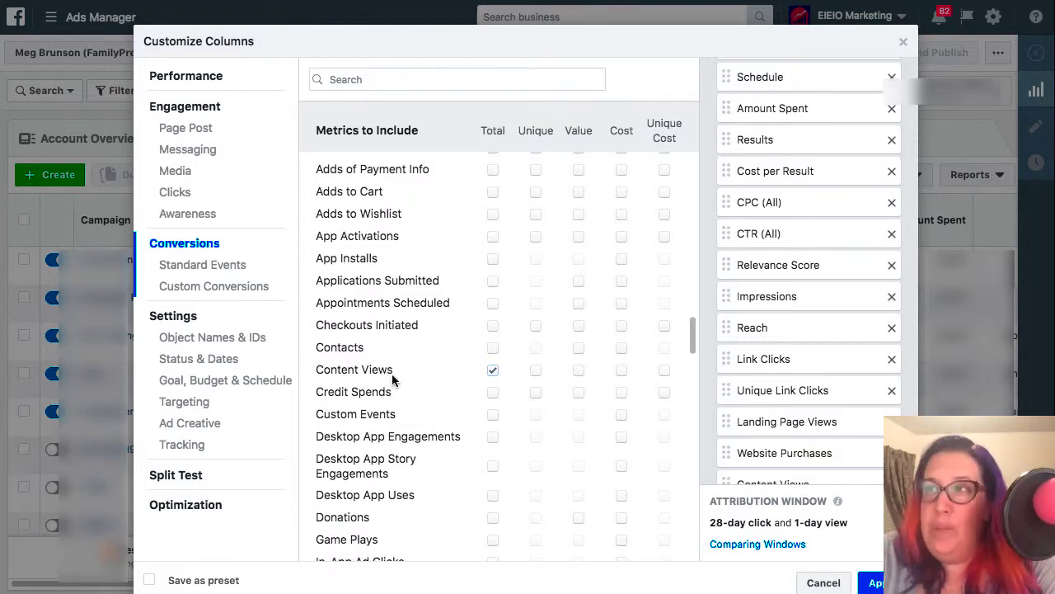
click(494, 195)
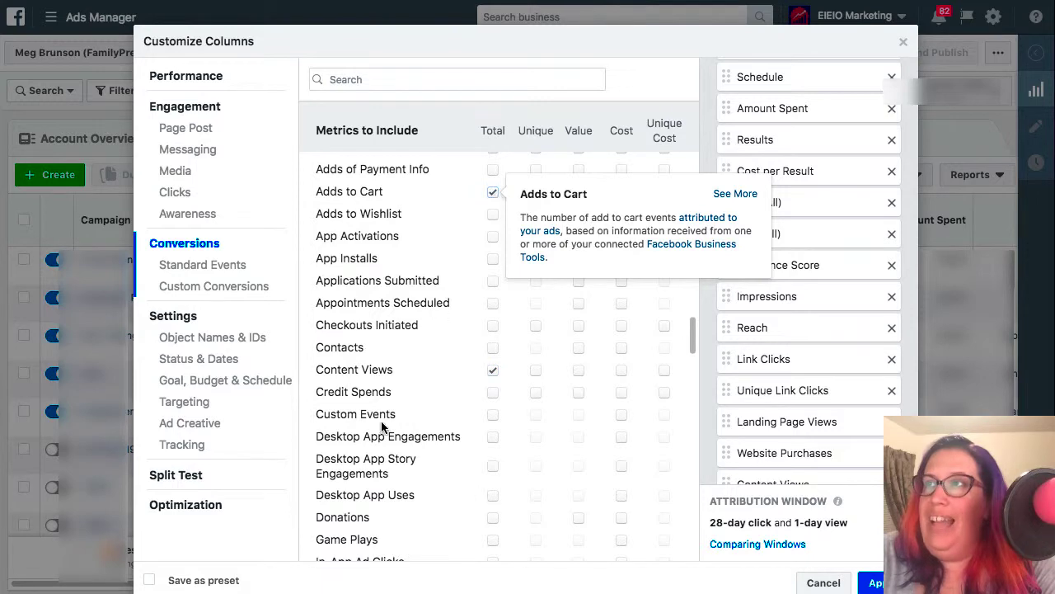
Look through the remaining standard events and add the total for Checkouts Initiated.
scroll(375, 437, down, 2)
scroll(373, 437, down, 5)
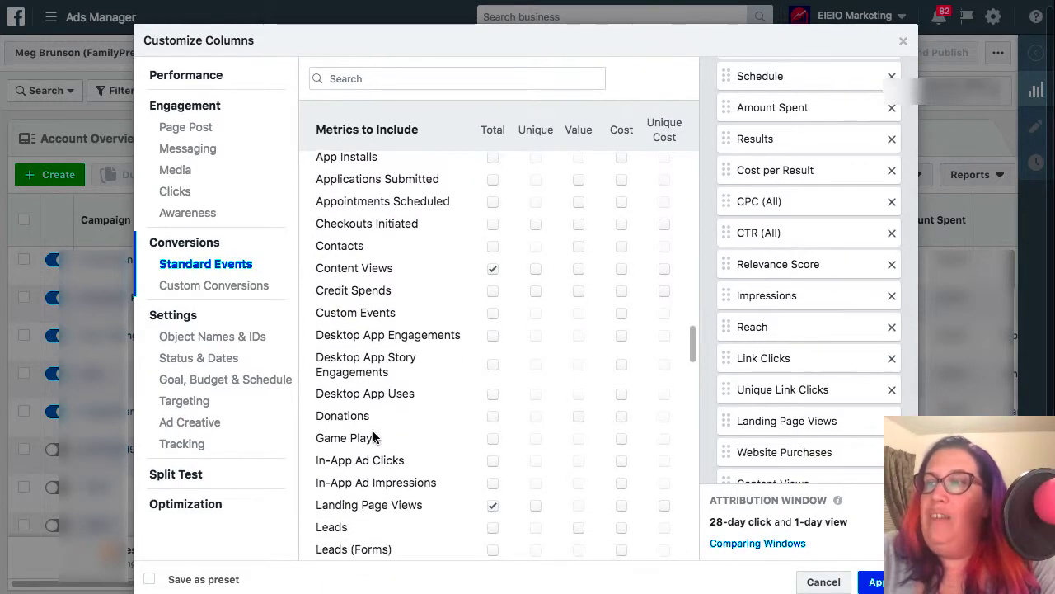
scroll(374, 437, down, 4)
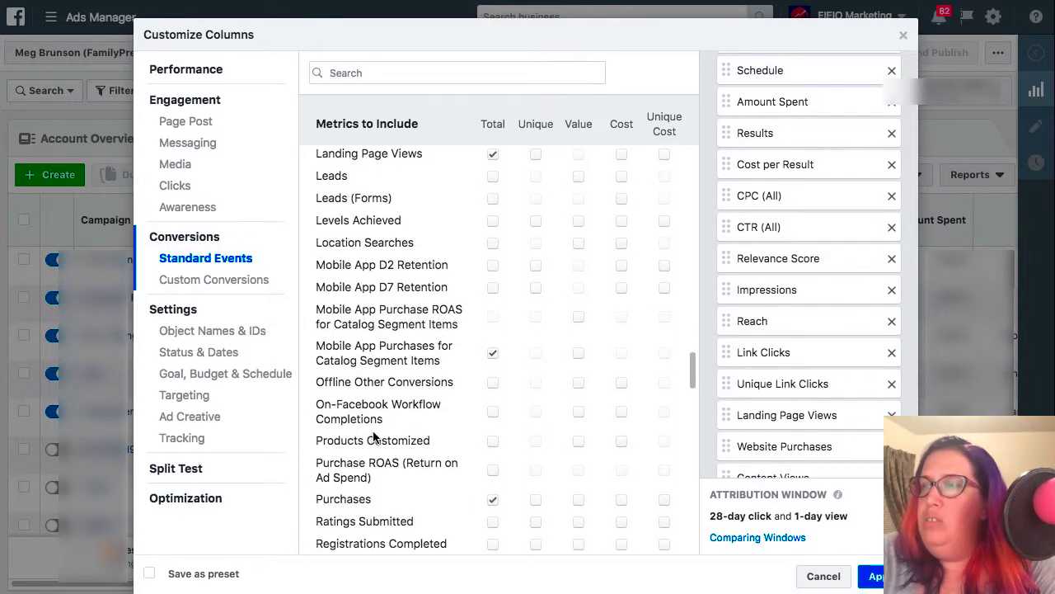
scroll(374, 437, up, 8)
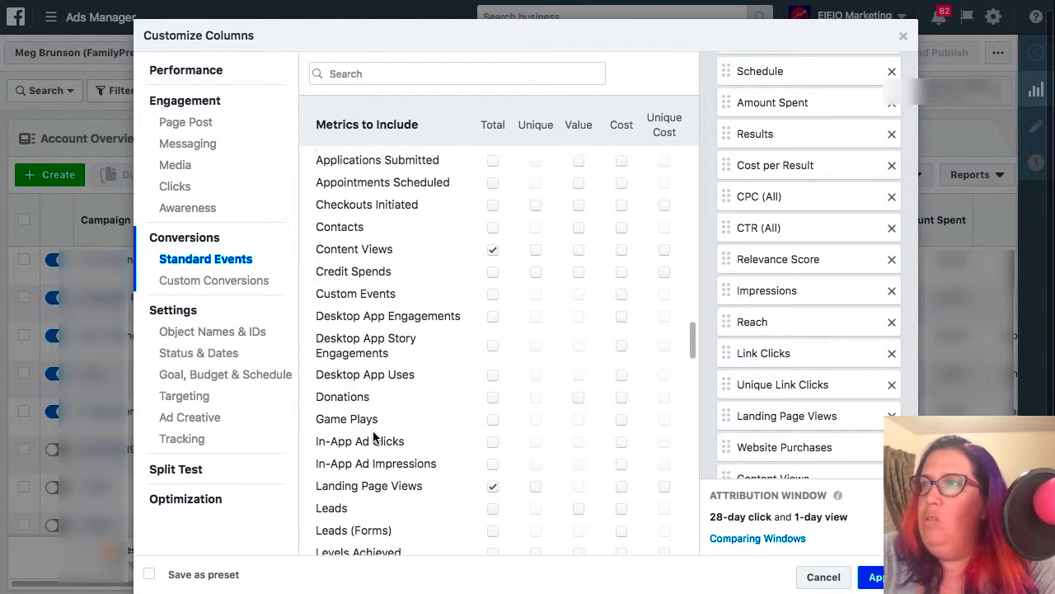
click(493, 206)
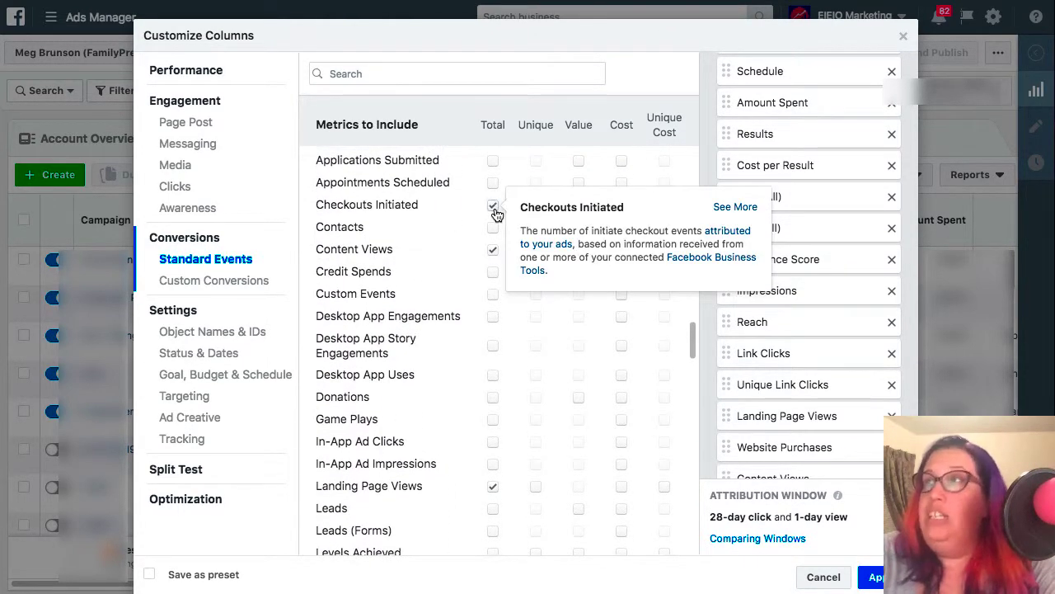
Add the totals for Leads and Purchase ROAS (Return on Ad Spend) from the standard conversion events.
scroll(473, 284, down, 1)
scroll(474, 285, down, 3)
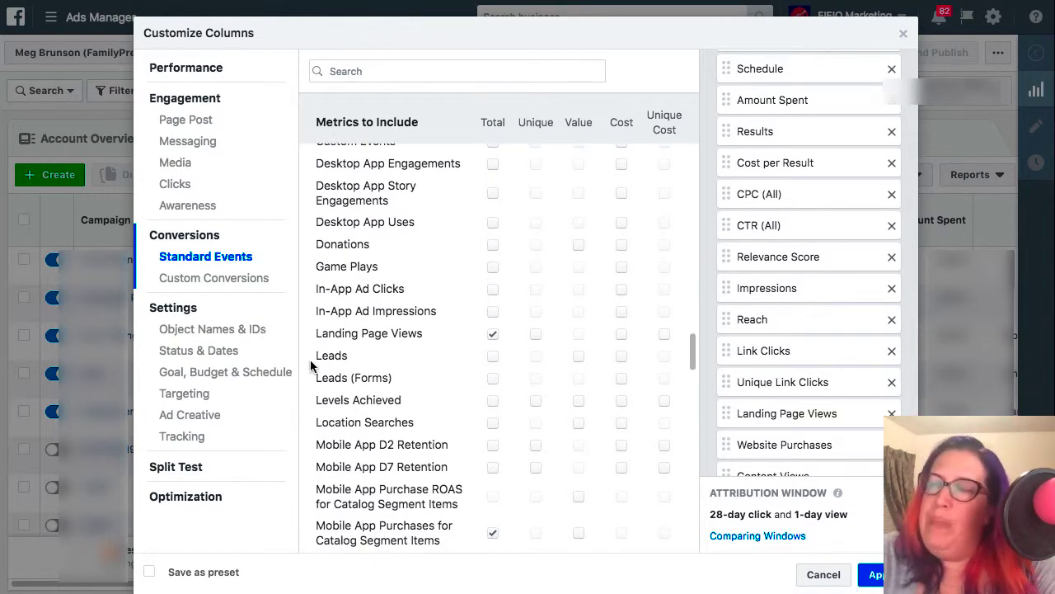
click(494, 356)
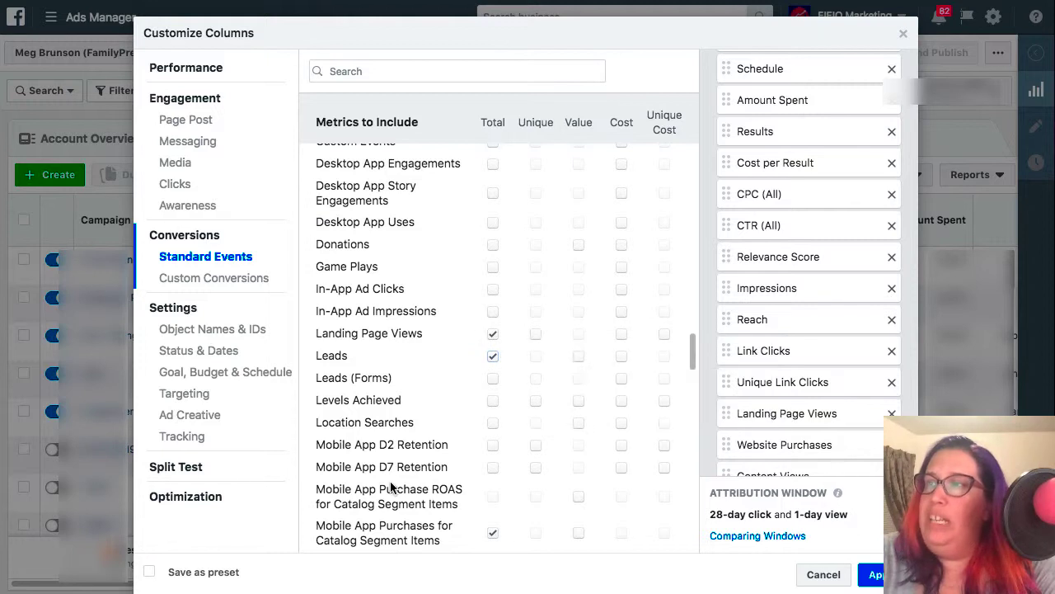
scroll(393, 488, down, 1)
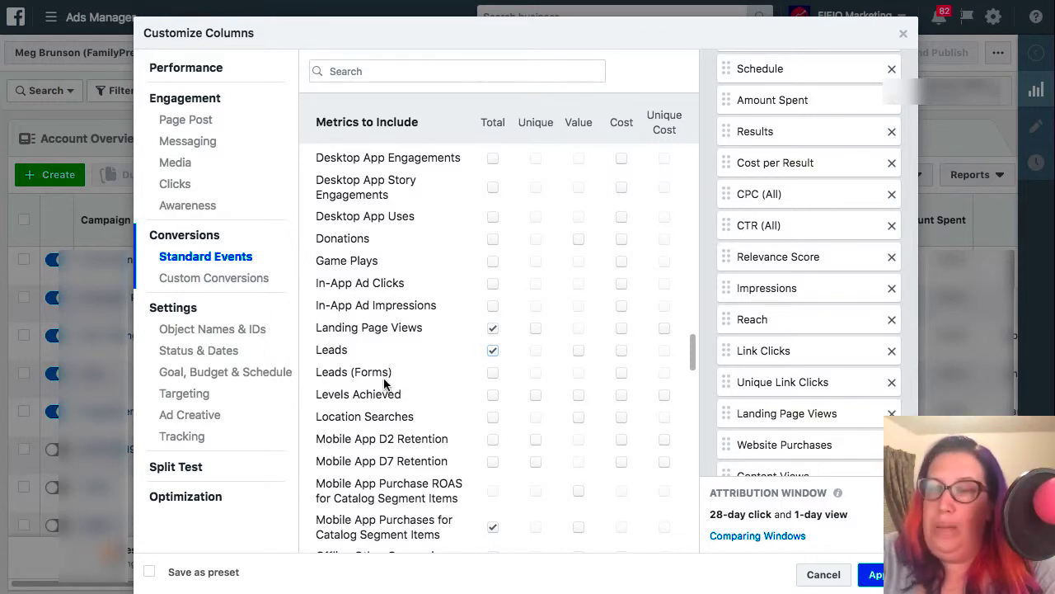
scroll(384, 381, down, 2)
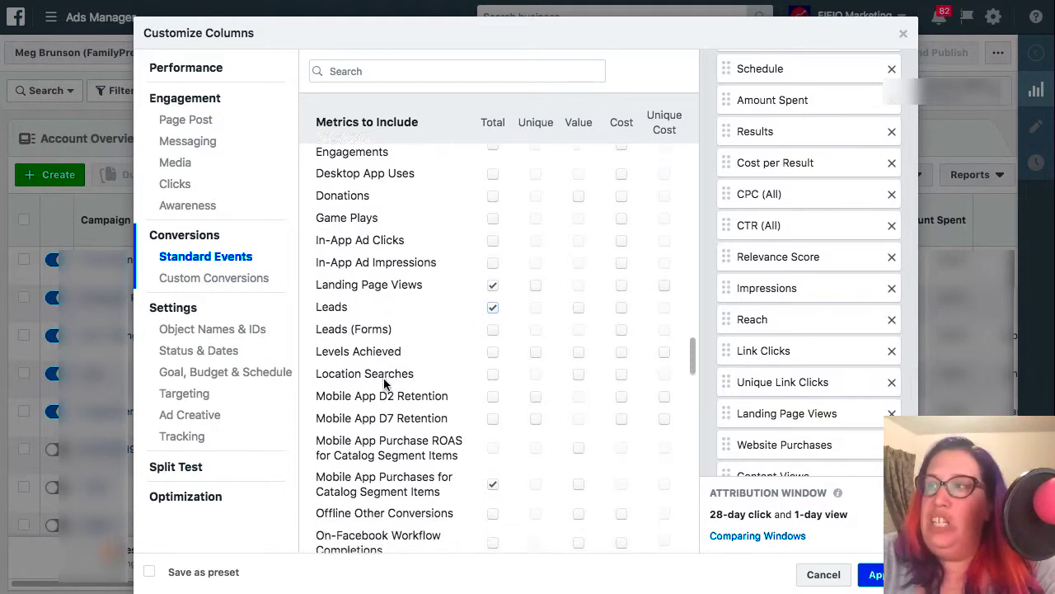
scroll(384, 381, down, 5)
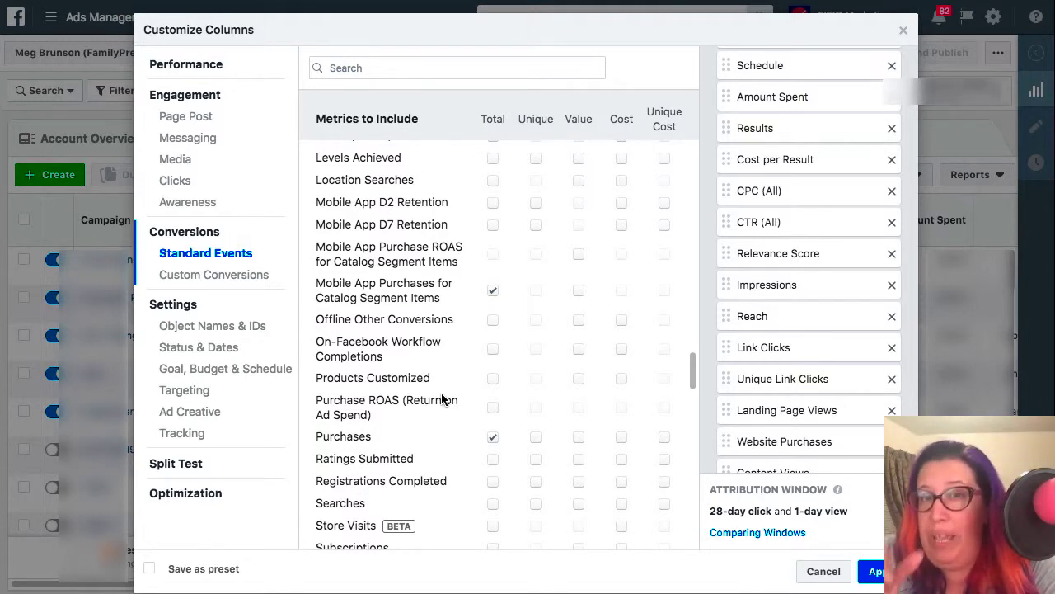
click(493, 410)
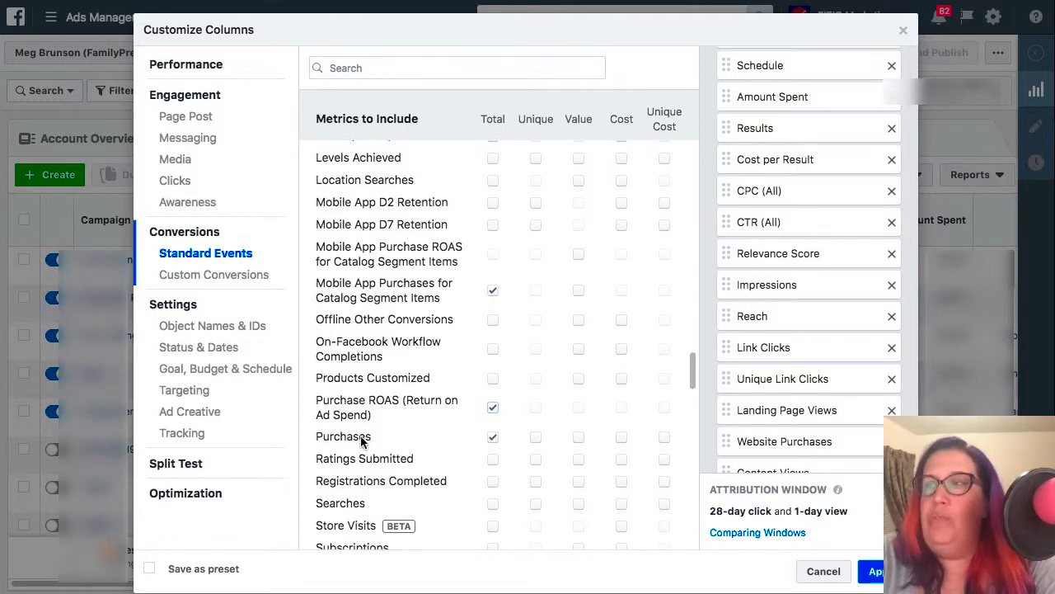
Add the conversion value metric for Purchases and look over the remaining standard events.
mouse_move(582, 446)
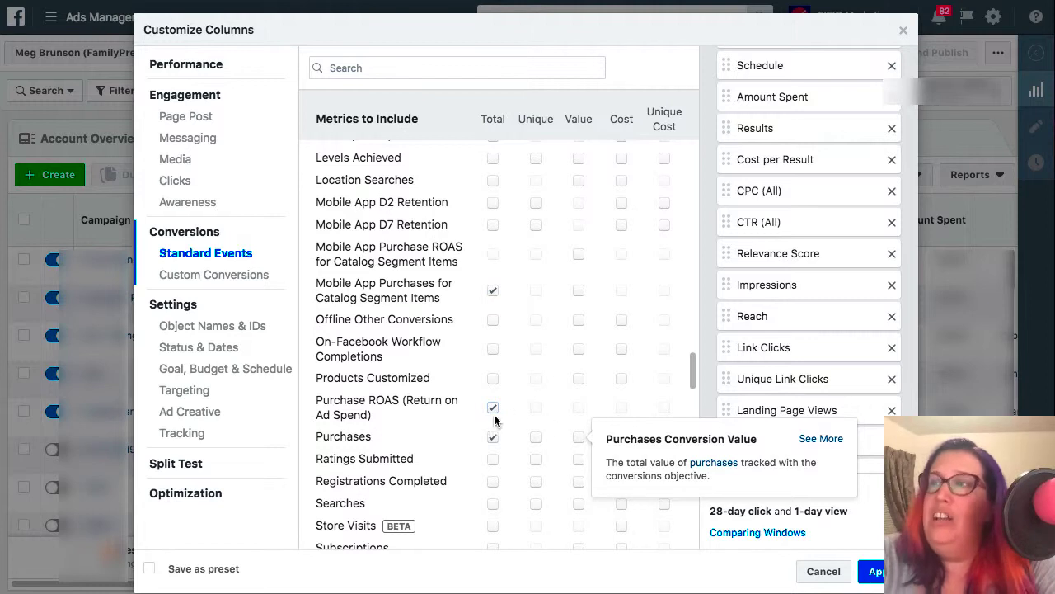
mouse_move(494, 414)
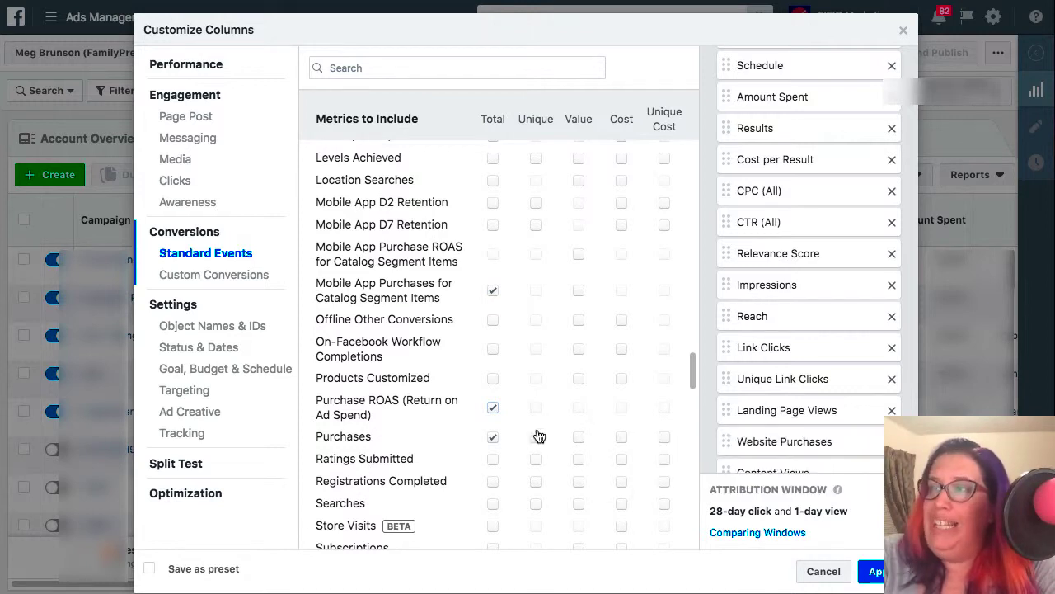
click(579, 437)
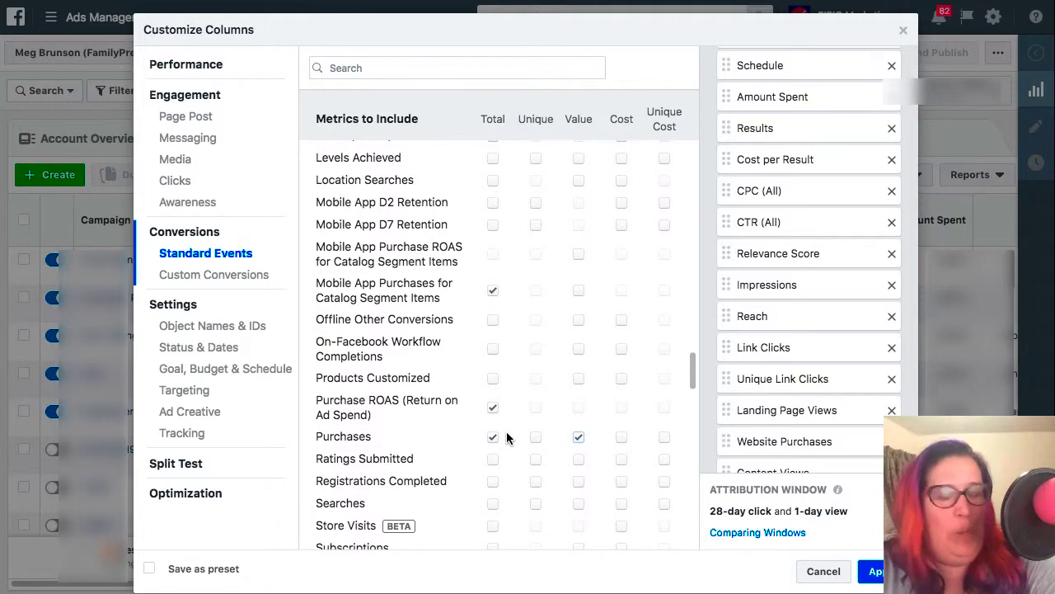
click(578, 436)
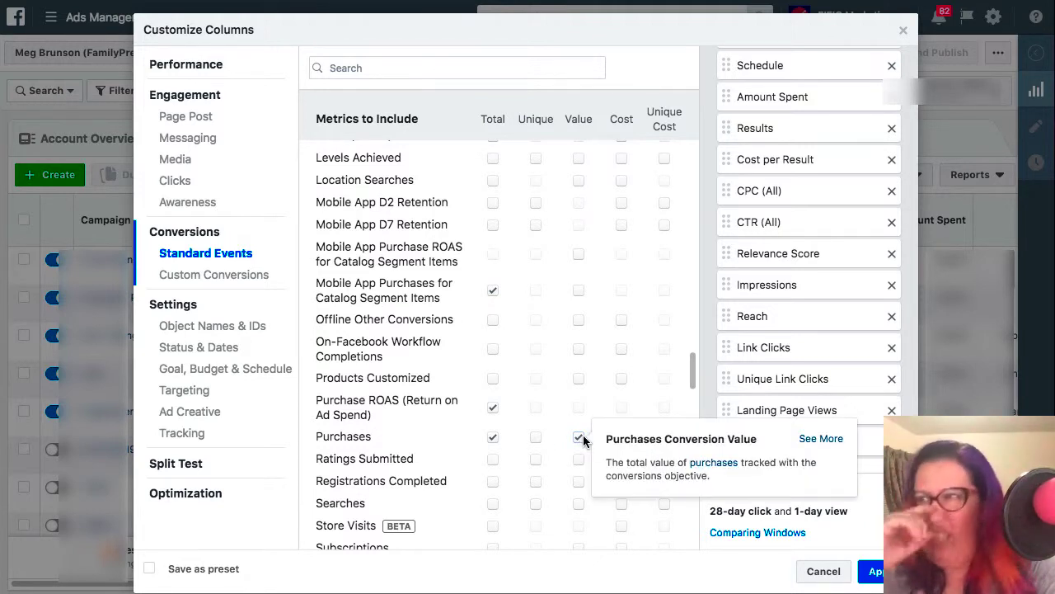
scroll(579, 444, down, 1)
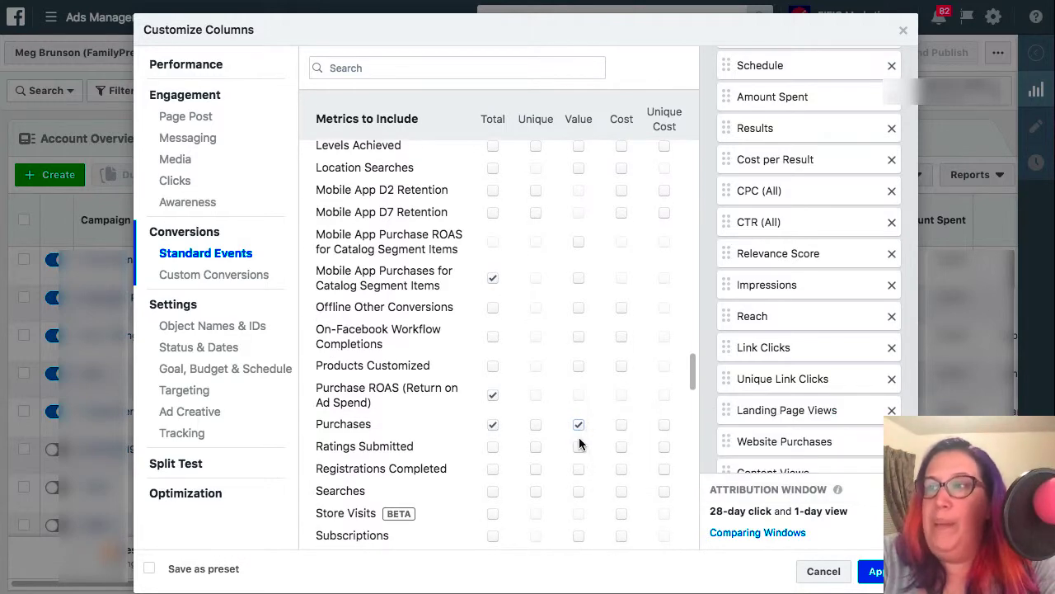
scroll(579, 443, down, 5)
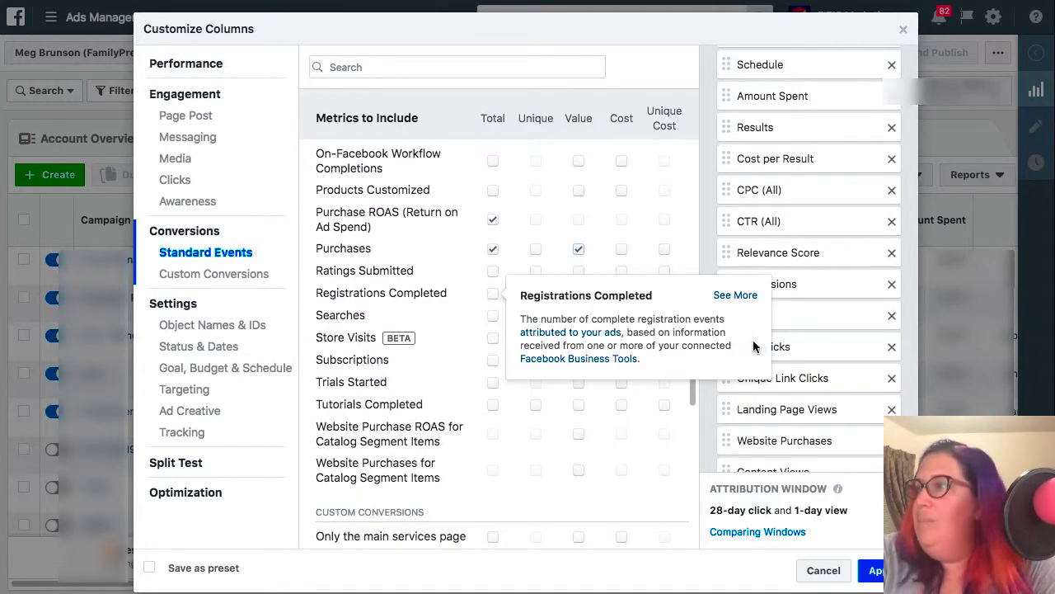
Exclude the mobile app, website, offline and on-Facebook breakdowns under Content Views in the selected columns.
scroll(754, 344, down, 1)
scroll(826, 356, down, 2)
scroll(826, 356, down, 5)
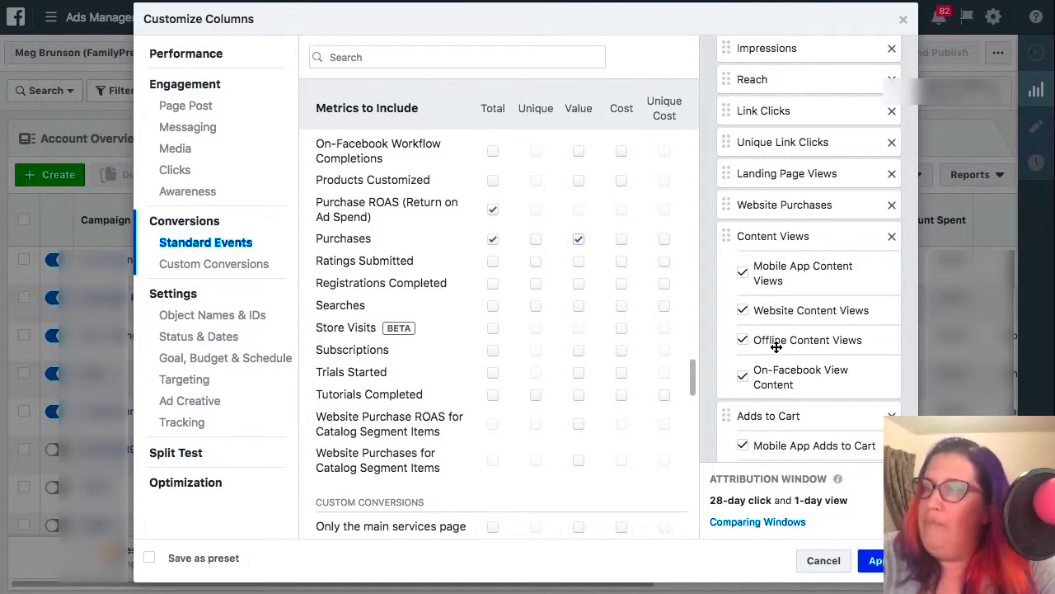
click(743, 376)
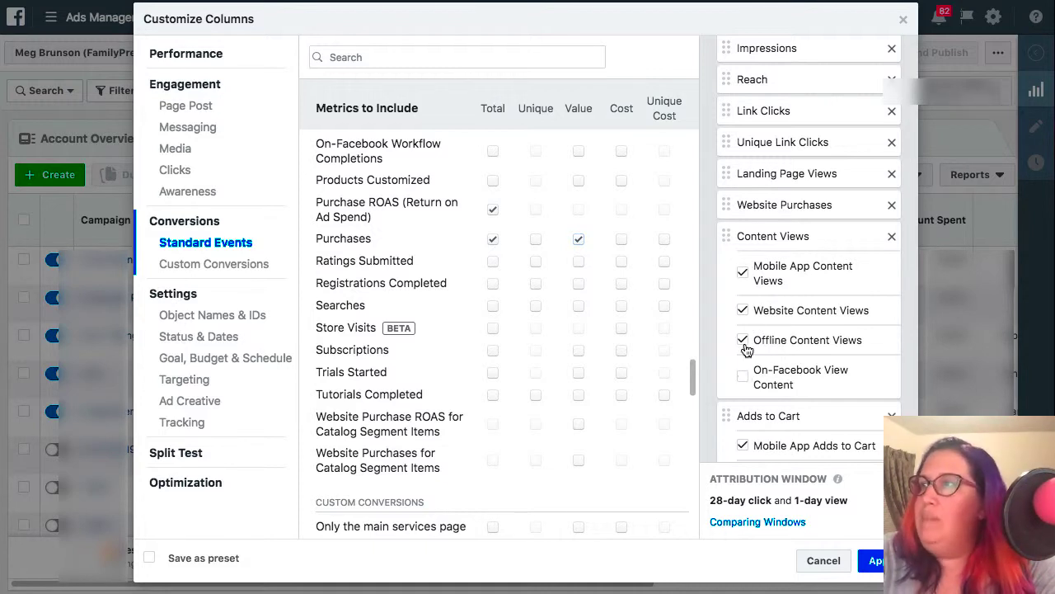
click(743, 339)
click(744, 311)
click(743, 272)
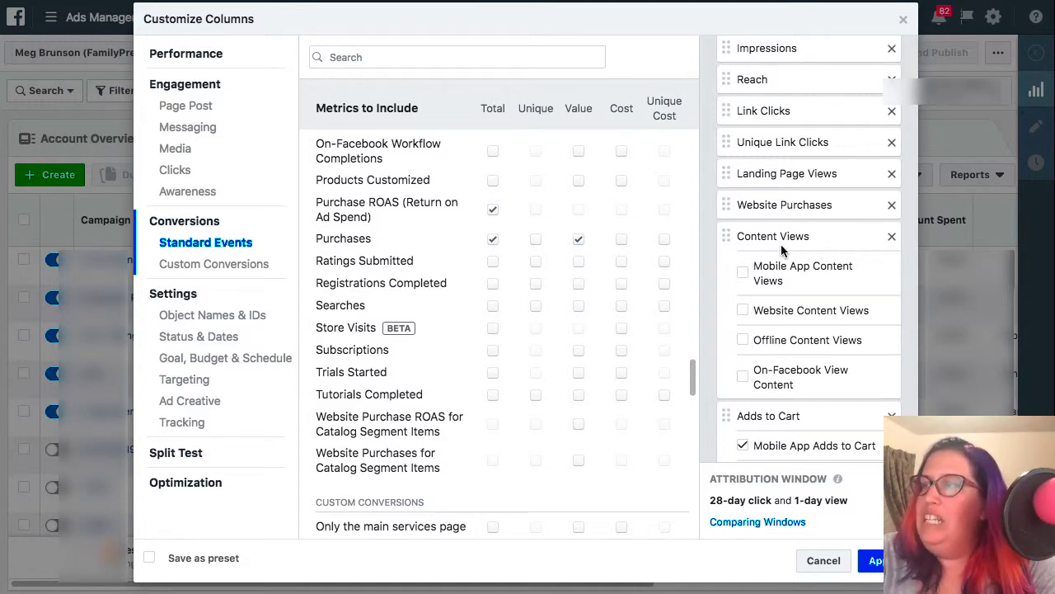
Exclude the mobile app, website, offline and on-Facebook breakdowns under Adds to Cart.
scroll(805, 244, down, 3)
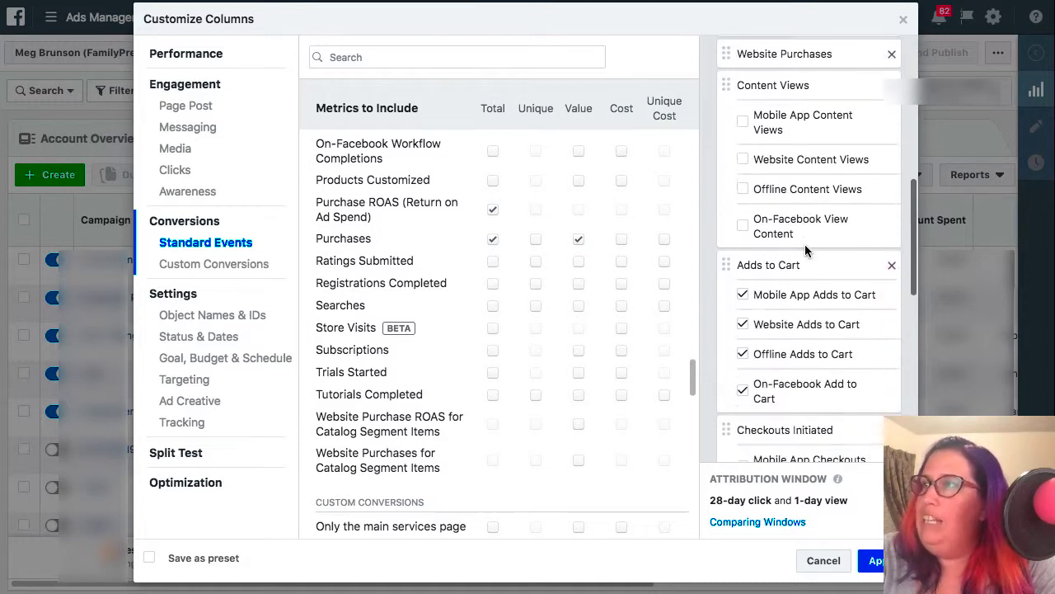
click(743, 283)
click(743, 313)
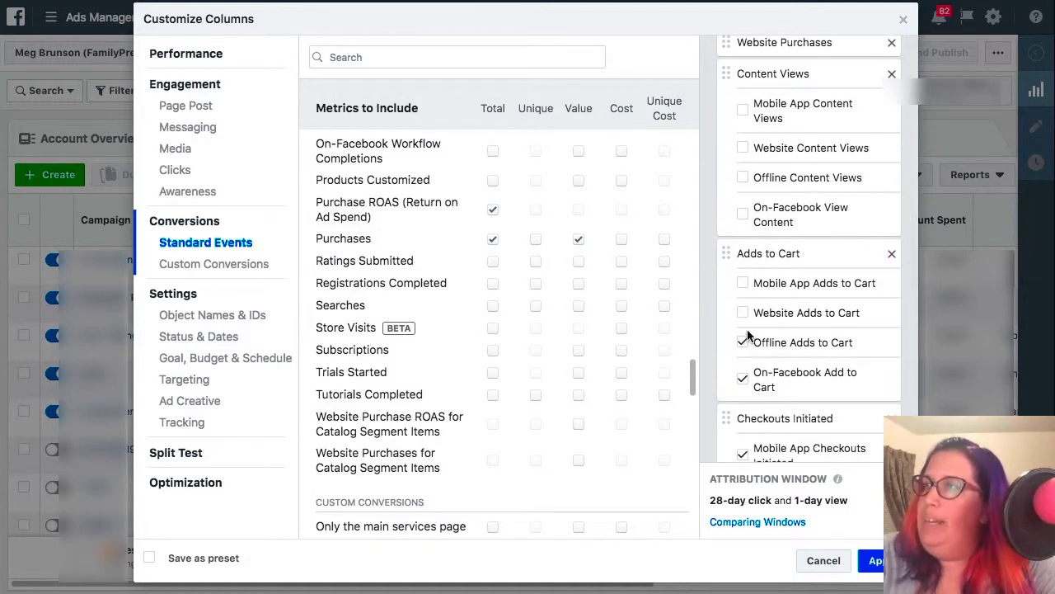
click(743, 342)
click(743, 377)
Exclude the mobile app, website and offline breakdowns under Checkouts Initiated.
scroll(745, 375, down, 2)
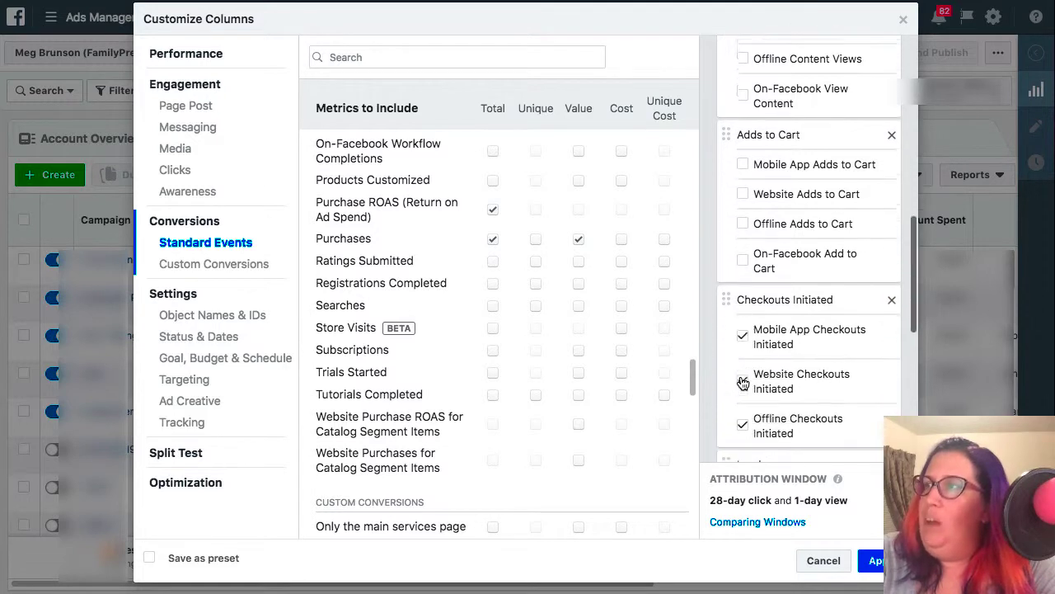
click(743, 320)
click(743, 365)
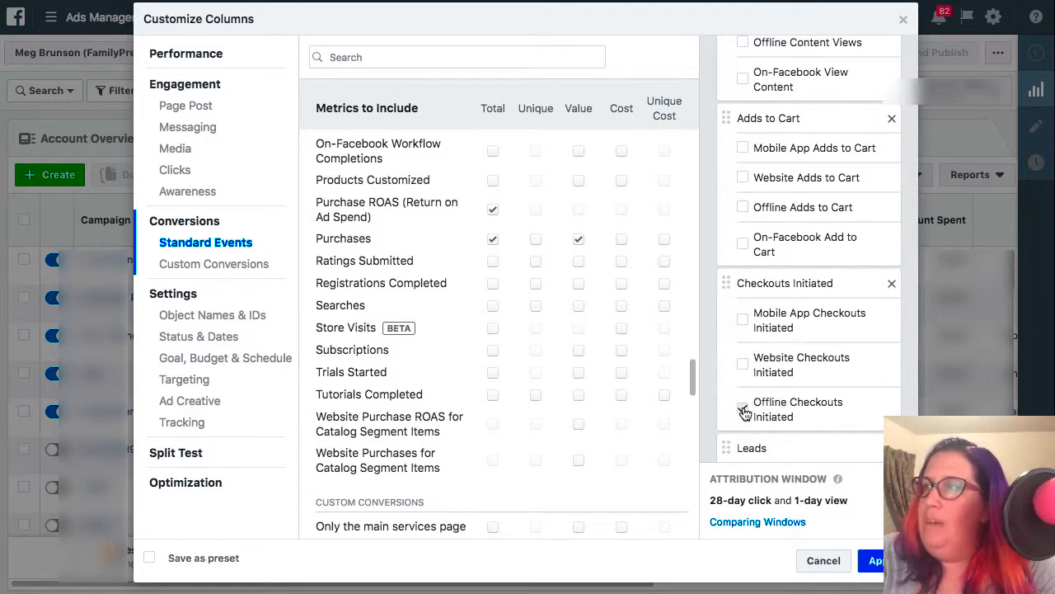
click(743, 408)
Exclude the website and offline breakdowns under Leads and the website and mobile app breakdowns under Purchase ROAS.
scroll(745, 408, down, 1)
scroll(744, 412, down, 1)
click(743, 331)
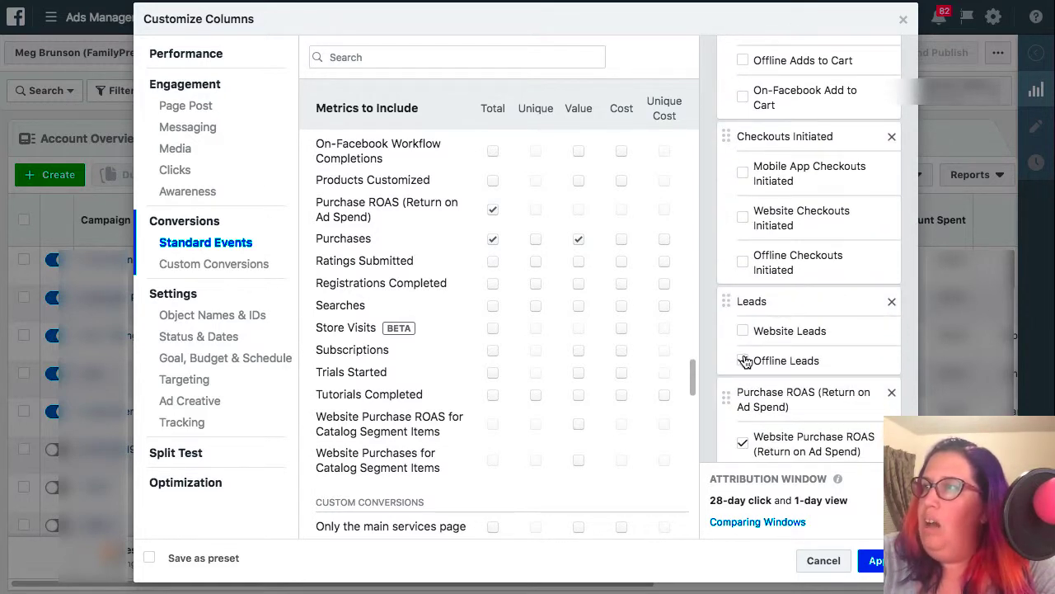
click(744, 360)
scroll(746, 366, down, 1)
click(743, 341)
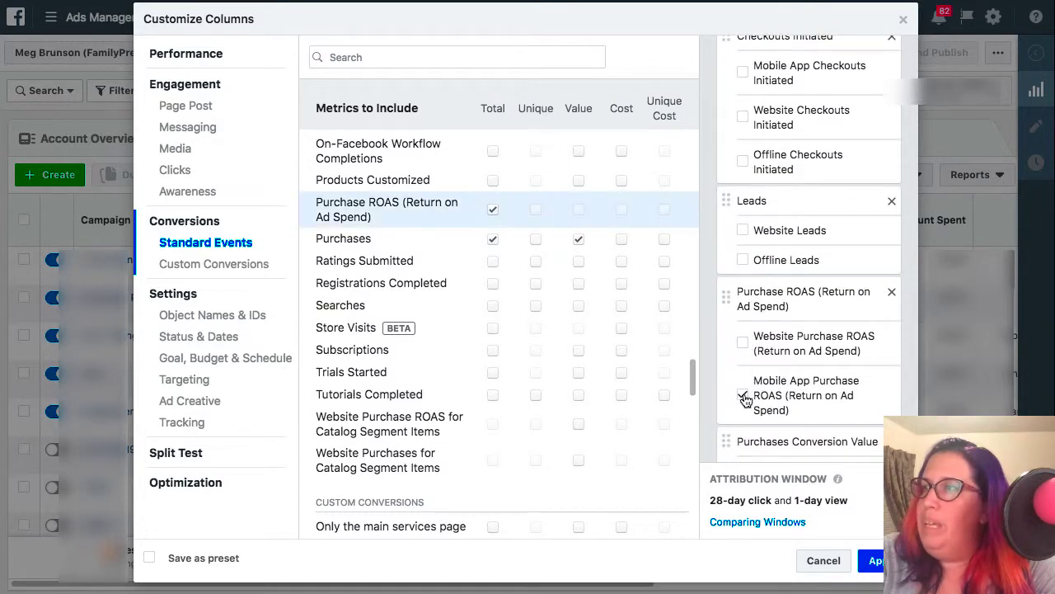
scroll(745, 400, down, 1)
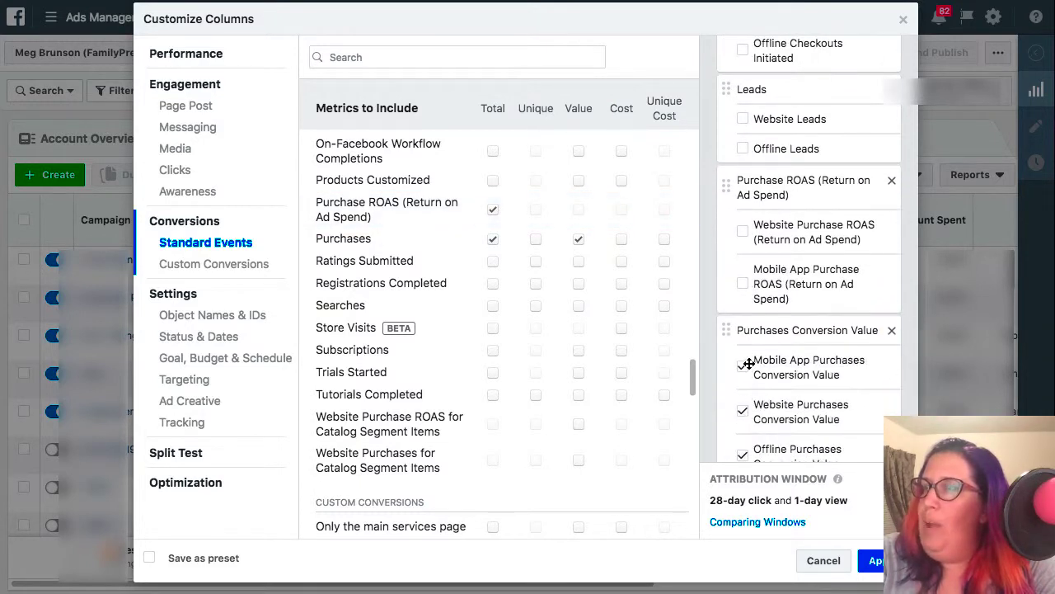
Exclude the mobile app, website, offline and on-Facebook breakdowns under Purchases Conversion Value.
click(744, 367)
click(744, 411)
scroll(746, 412, down, 1)
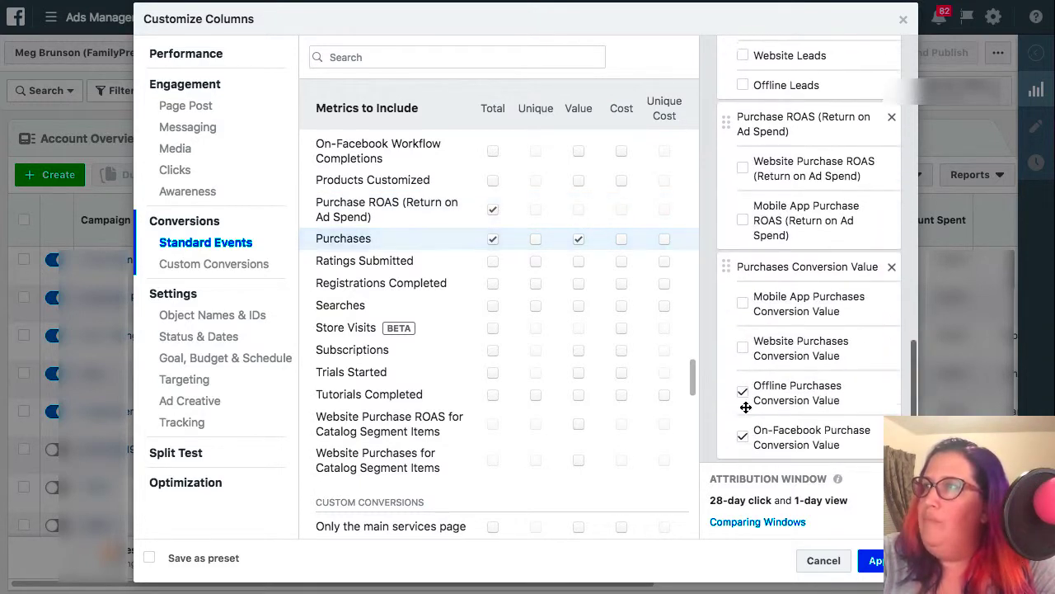
click(743, 392)
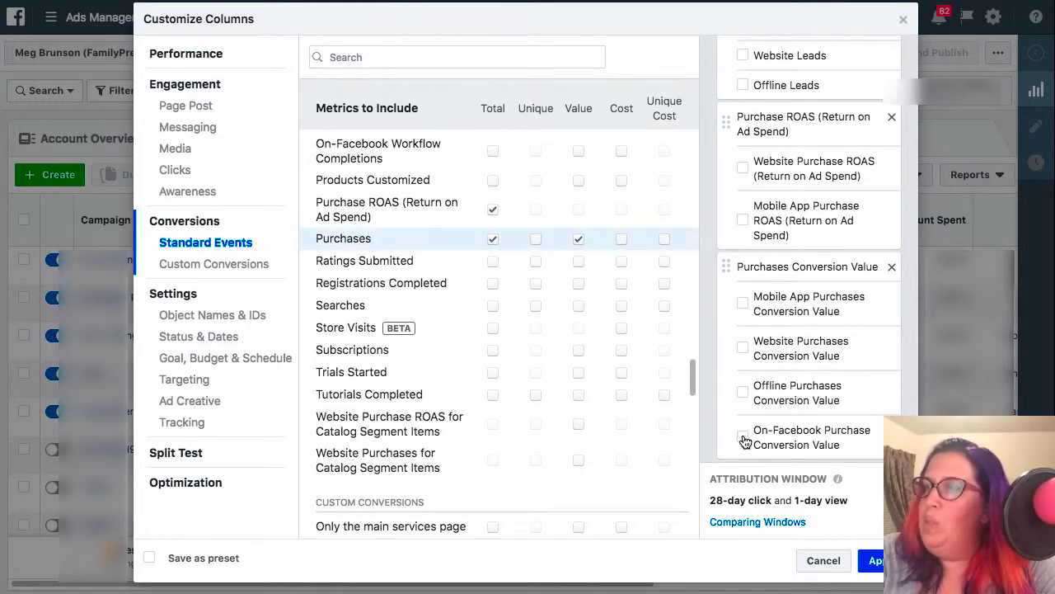
click(743, 431)
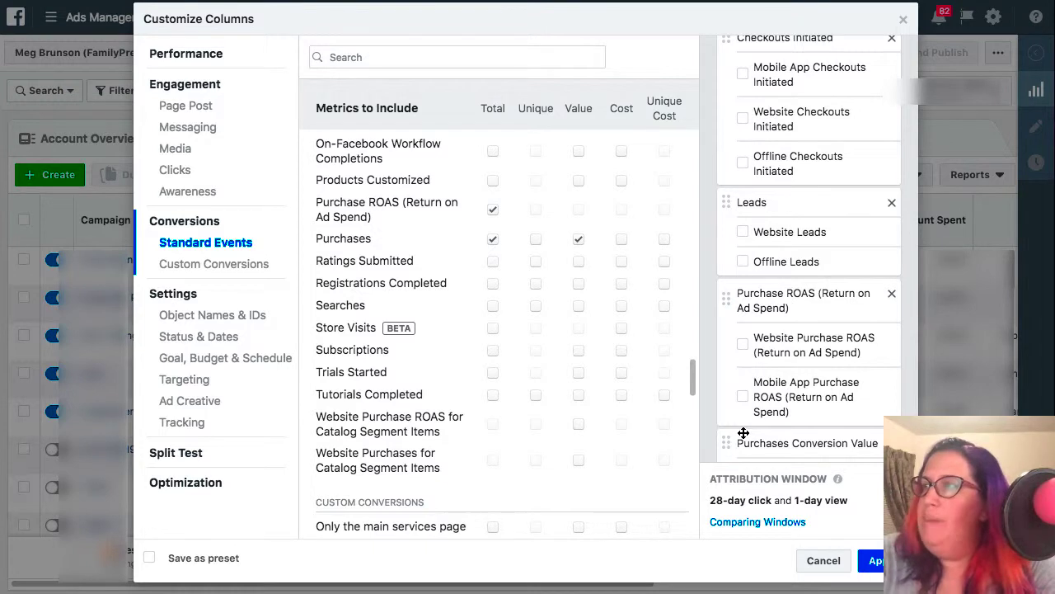
Move Website Purchases directly after Checkouts Initiated, and Leads directly after Landing Page Views, in the selected columns.
scroll(742, 433, up, 5)
scroll(743, 433, up, 8)
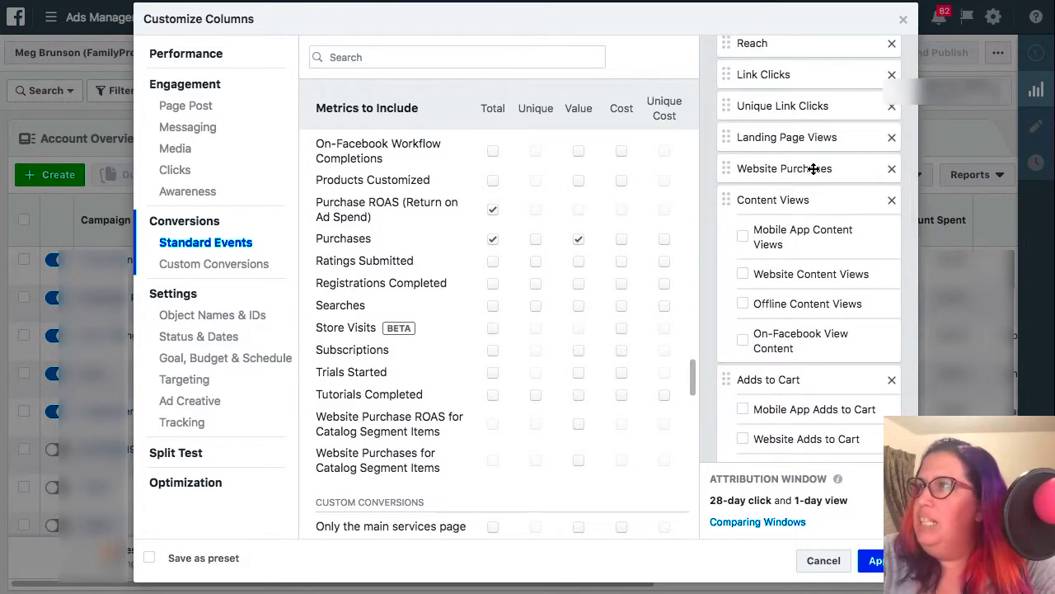
drag(813, 167, 813, 359)
scroll(814, 369, down, 3)
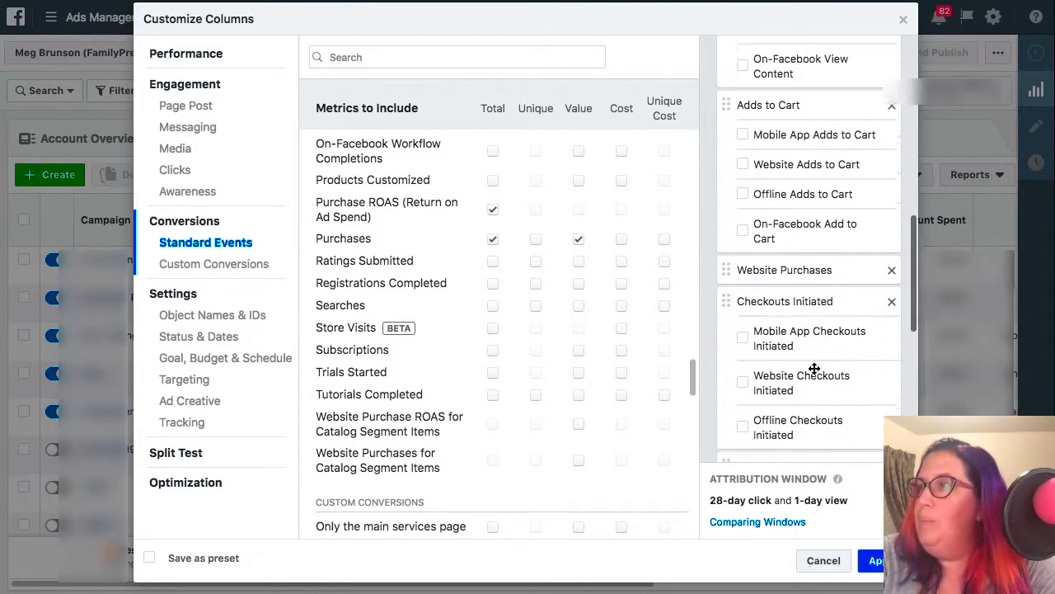
drag(796, 264, 777, 237)
drag(780, 273, 780, 200)
scroll(784, 396, down, 1)
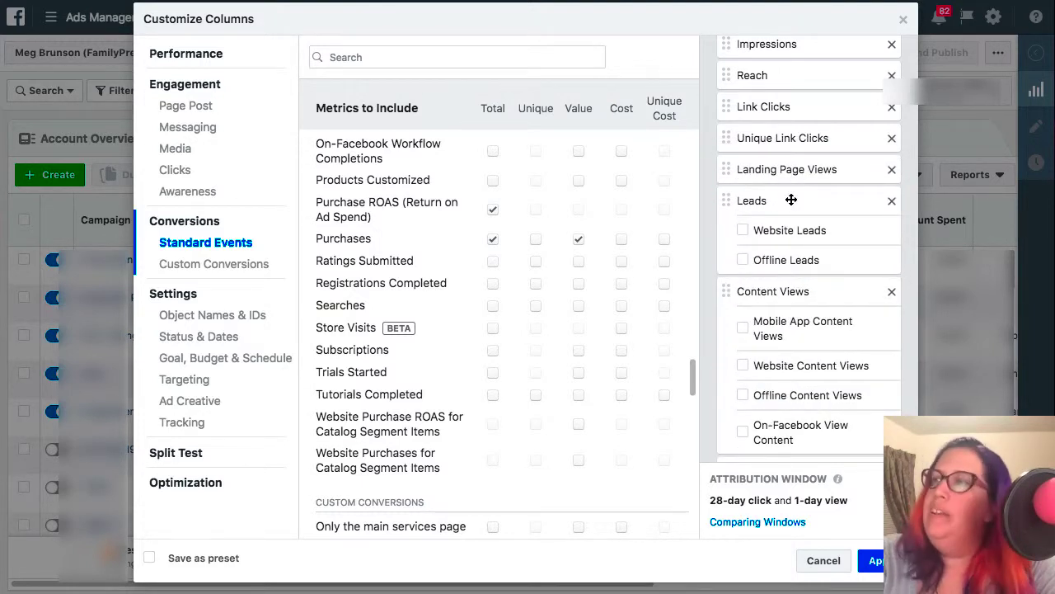
Review the order of the selected columns and move Purchase ROAS directly after Purchases Conversion Value.
scroll(780, 198, up, 1)
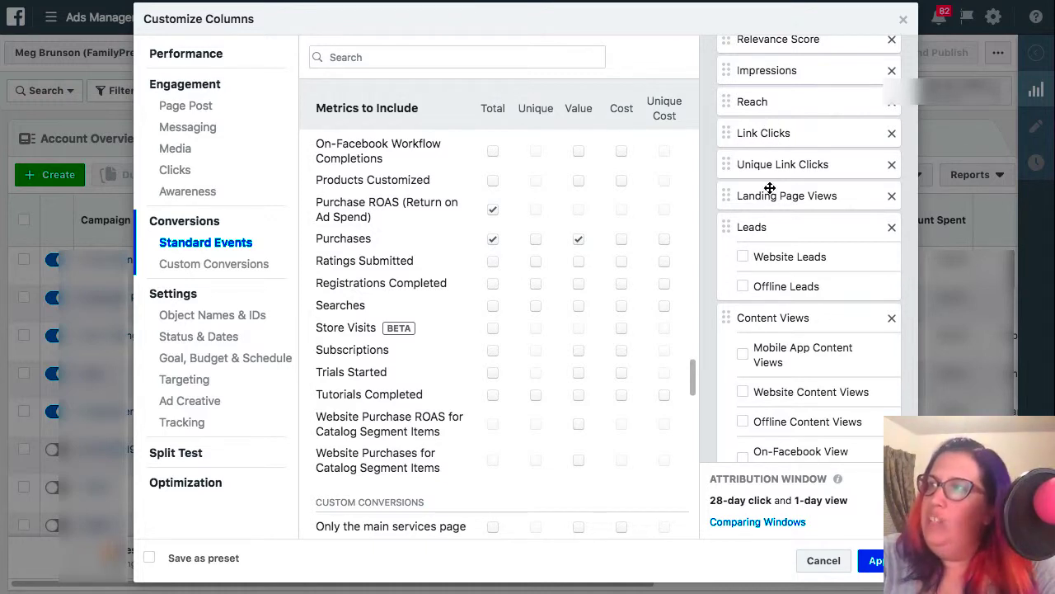
scroll(752, 223, down, 5)
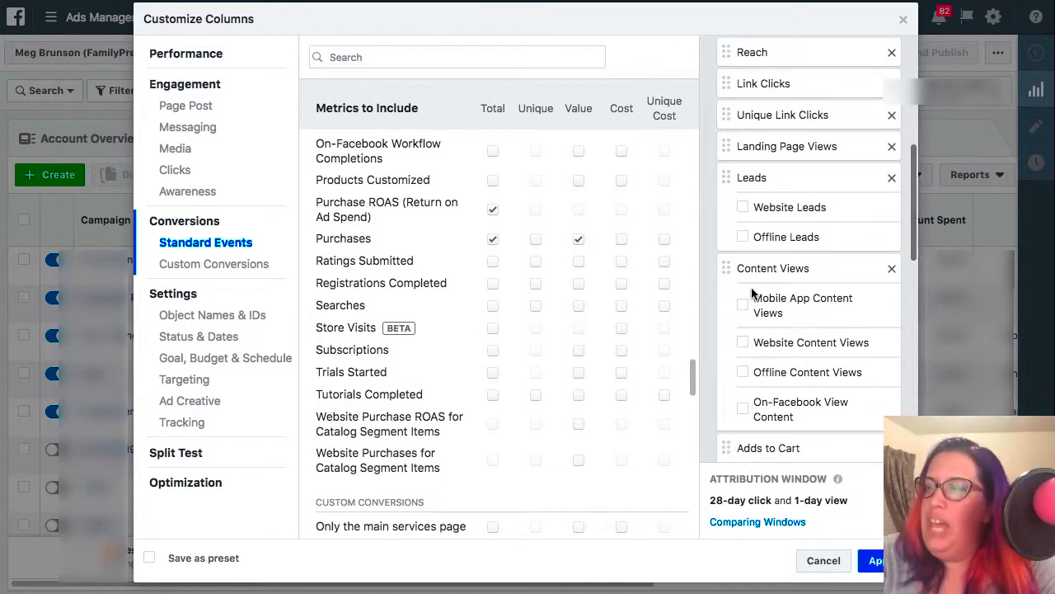
scroll(752, 289, down, 3)
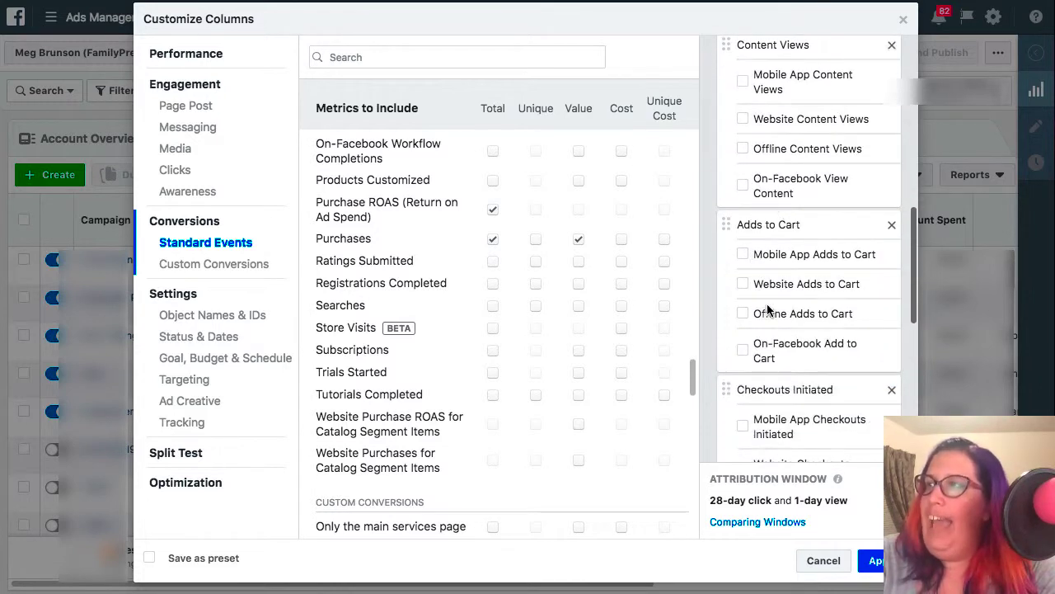
scroll(763, 313, down, 5)
scroll(793, 323, down, 2)
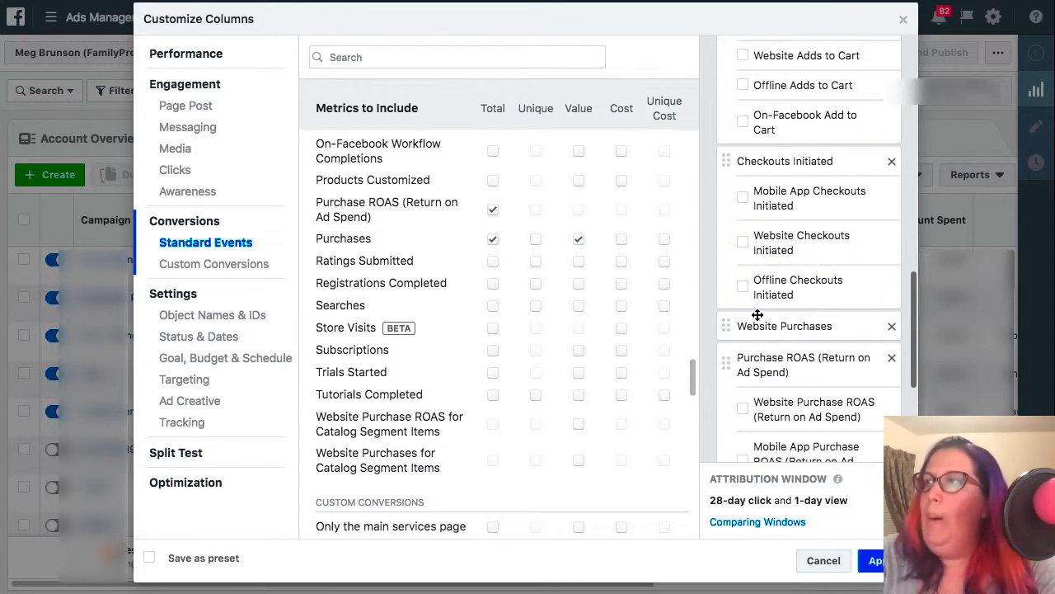
scroll(781, 312, down, 3)
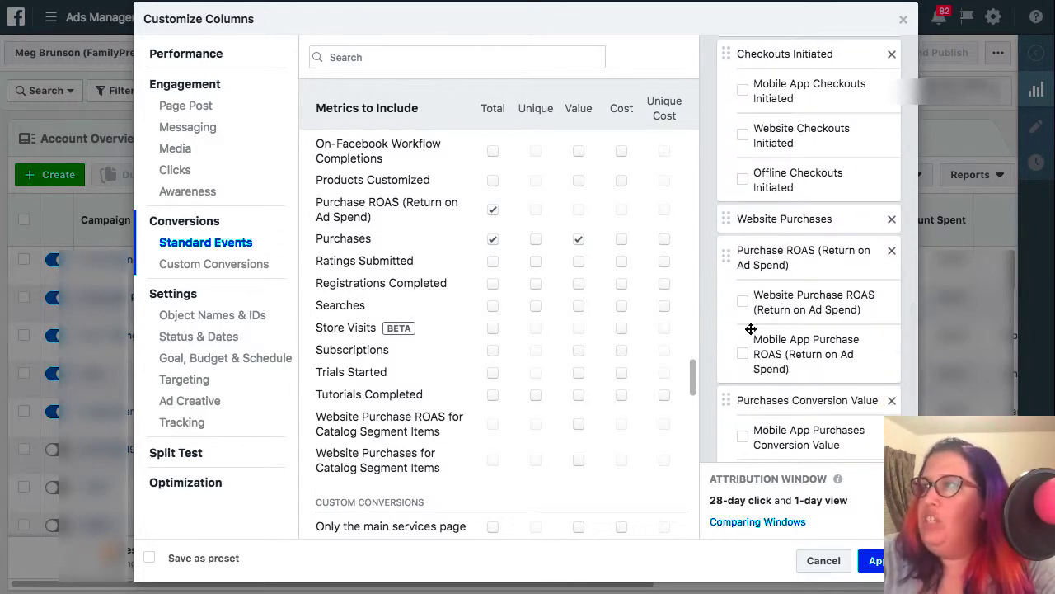
scroll(763, 330, down, 4)
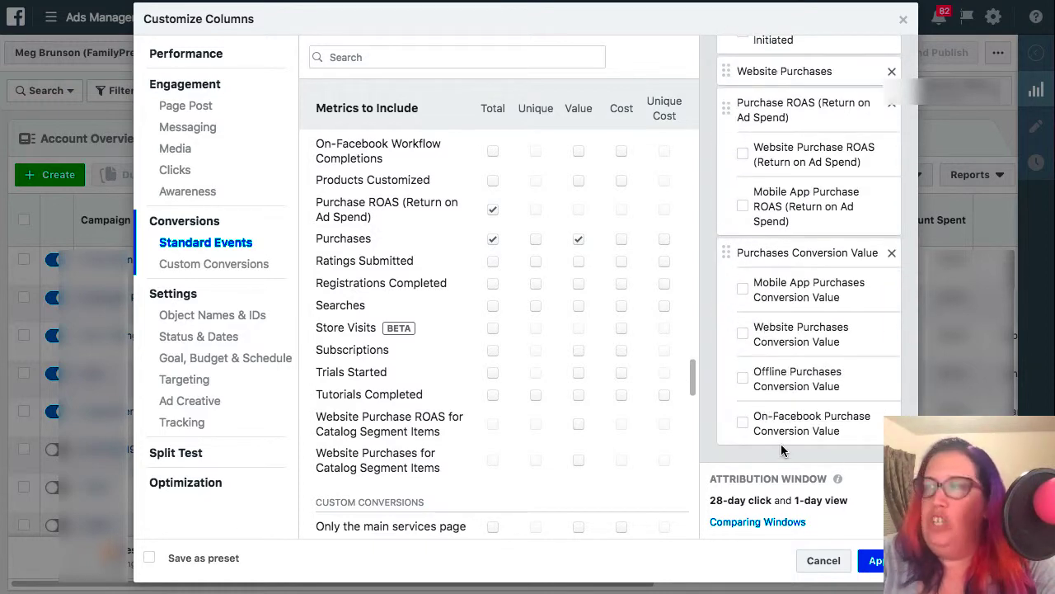
scroll(812, 297, up, 2)
drag(808, 207, 796, 325)
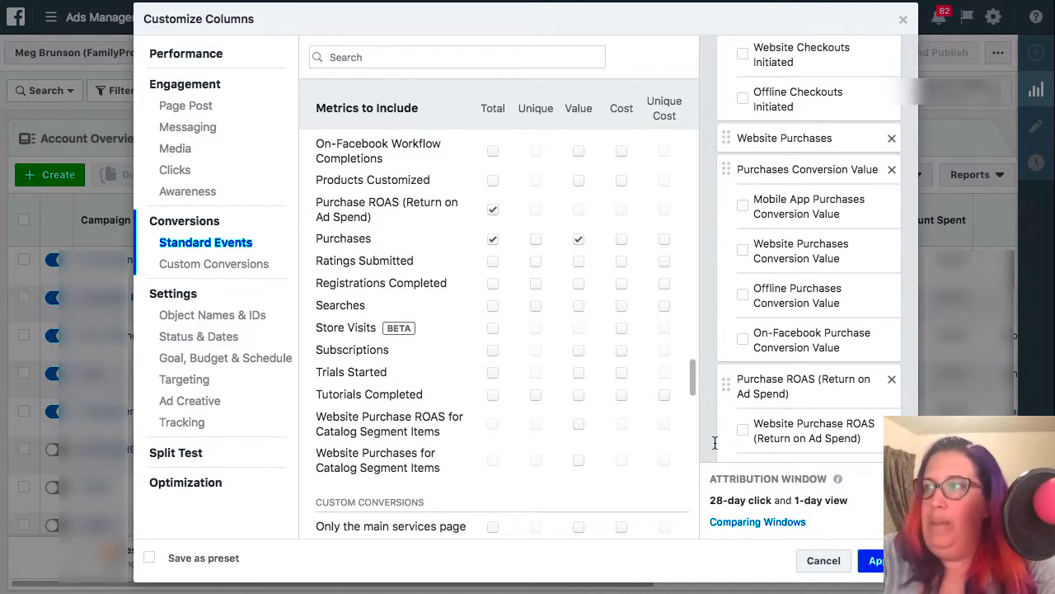
Add the QCP Lead custom conversion total to the selected columns and remove it again.
scroll(771, 410, down, 2)
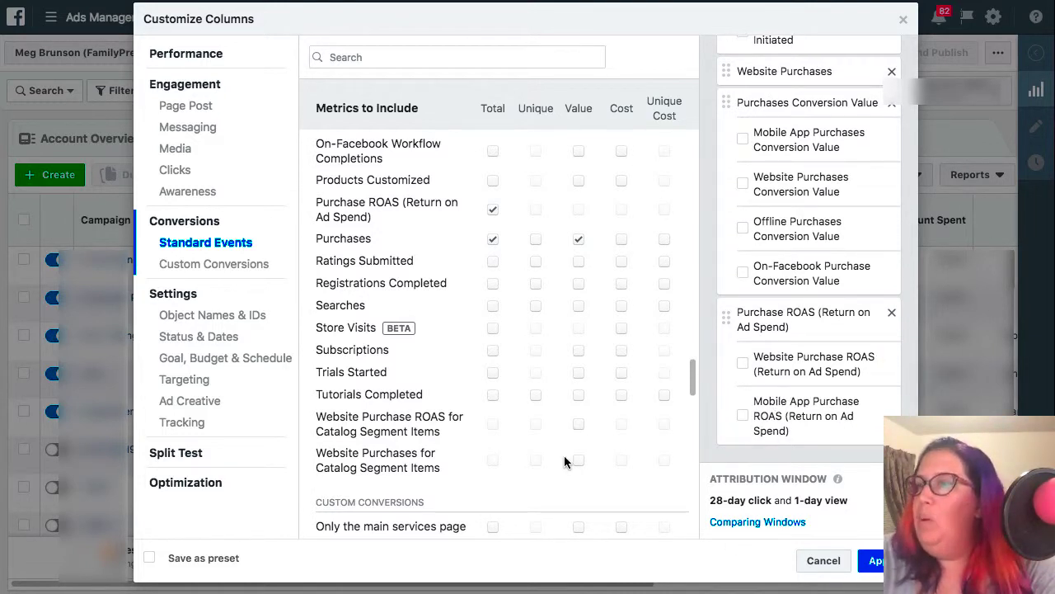
scroll(564, 461, down, 1)
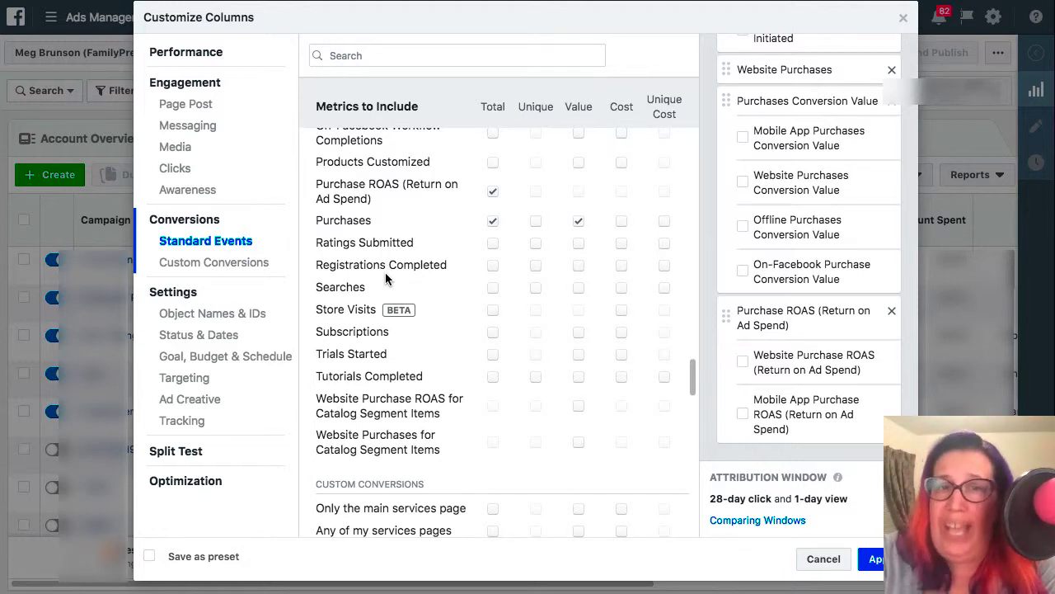
scroll(385, 274, down, 5)
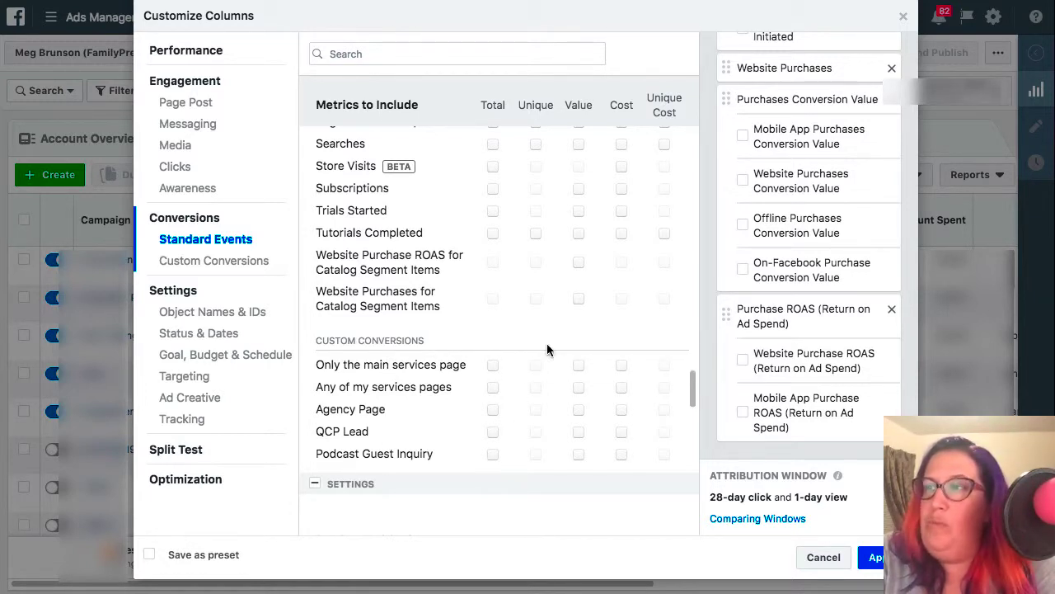
click(493, 432)
scroll(738, 318, down, 3)
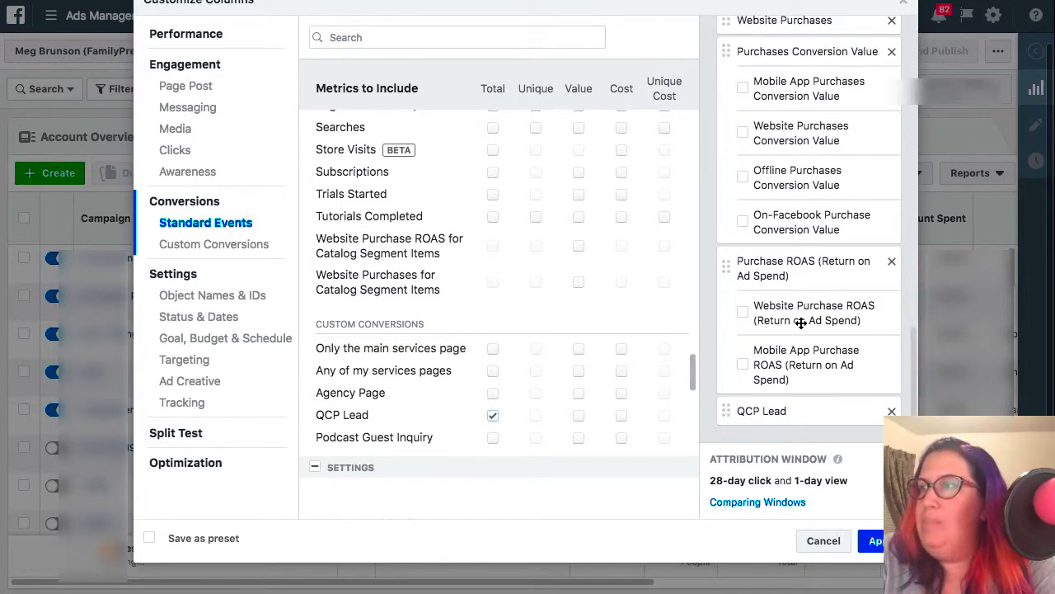
click(493, 418)
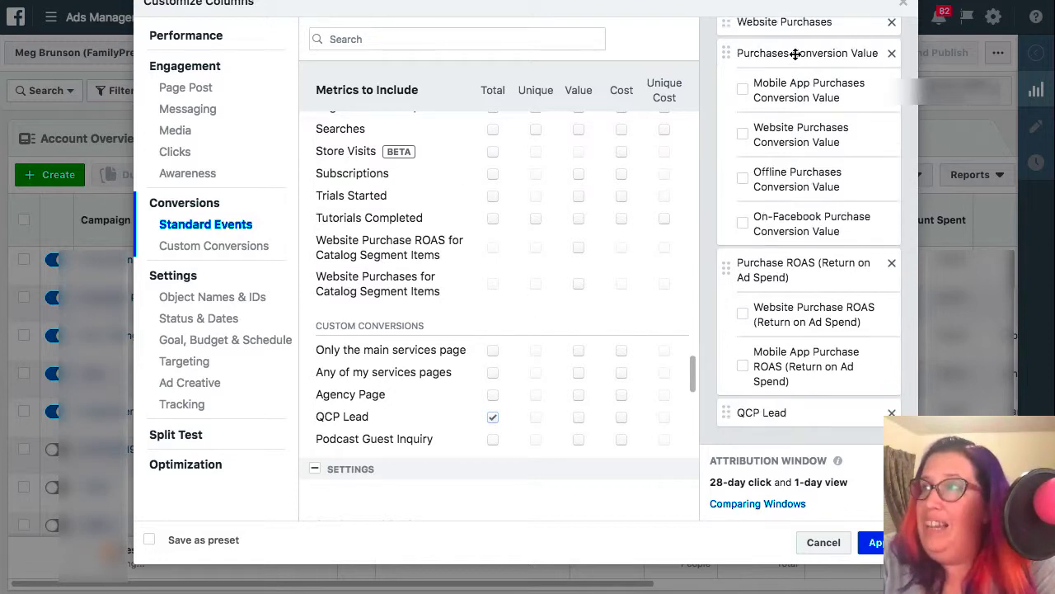
click(891, 413)
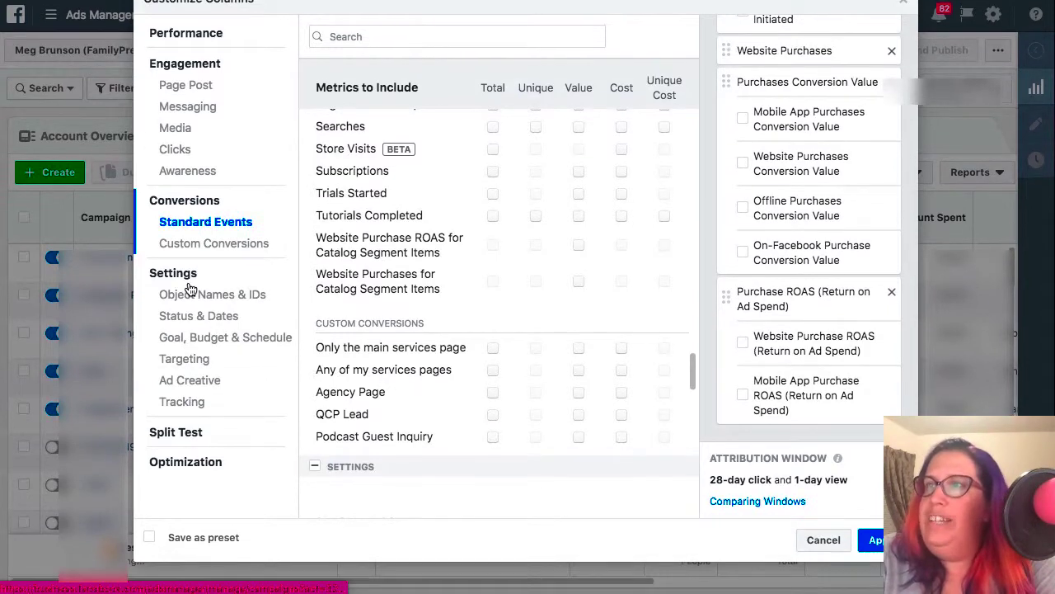
Look through the available settings metrics, from object names and IDs to tracking, split test and optimization.
click(200, 304)
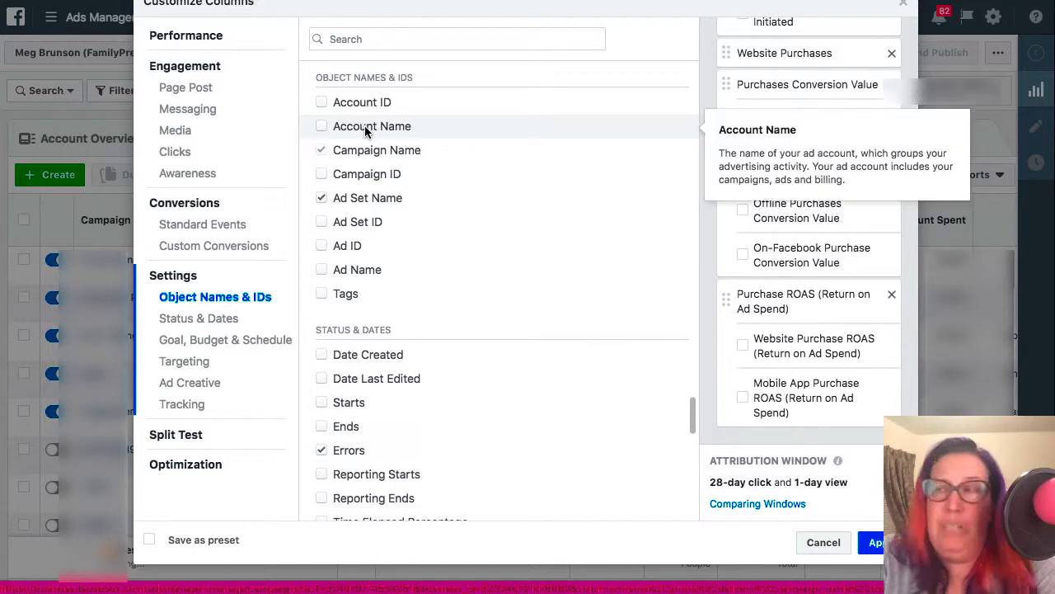
scroll(364, 126, down, 5)
scroll(367, 132, down, 2)
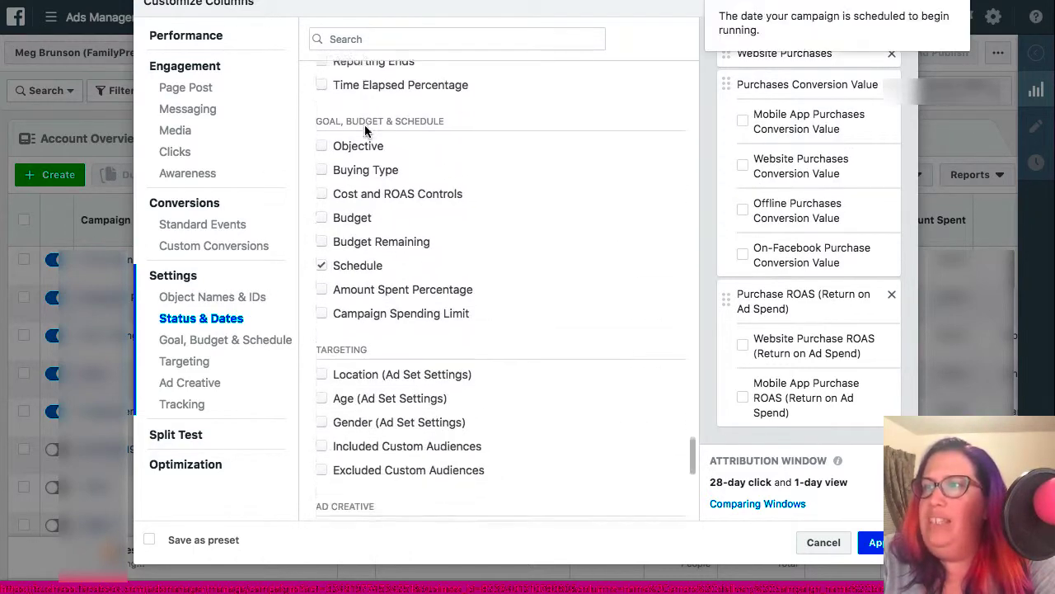
scroll(365, 132, down, 8)
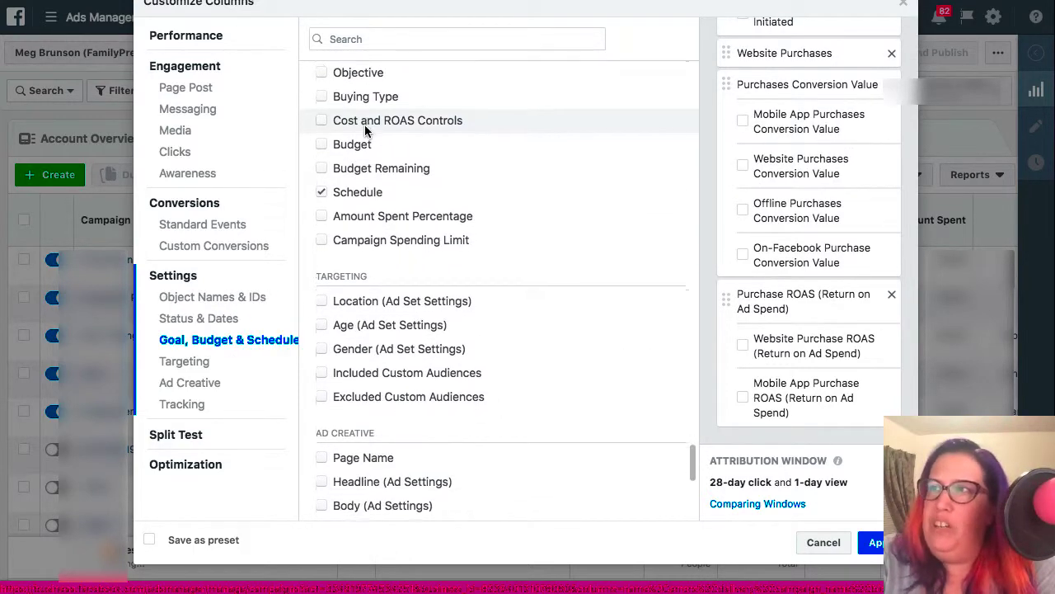
scroll(365, 125, down, 3)
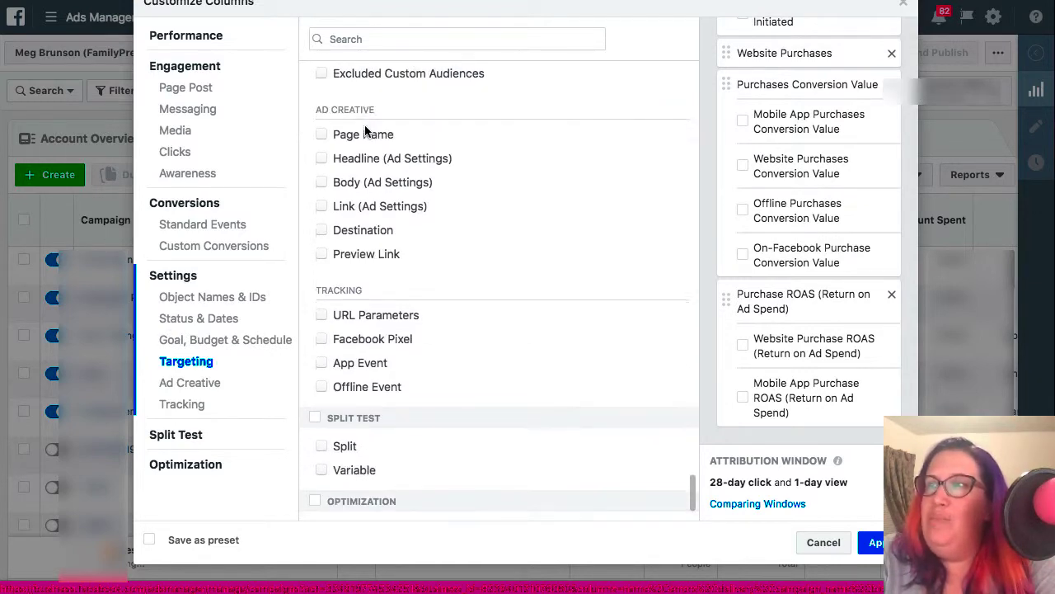
scroll(365, 130, up, 15)
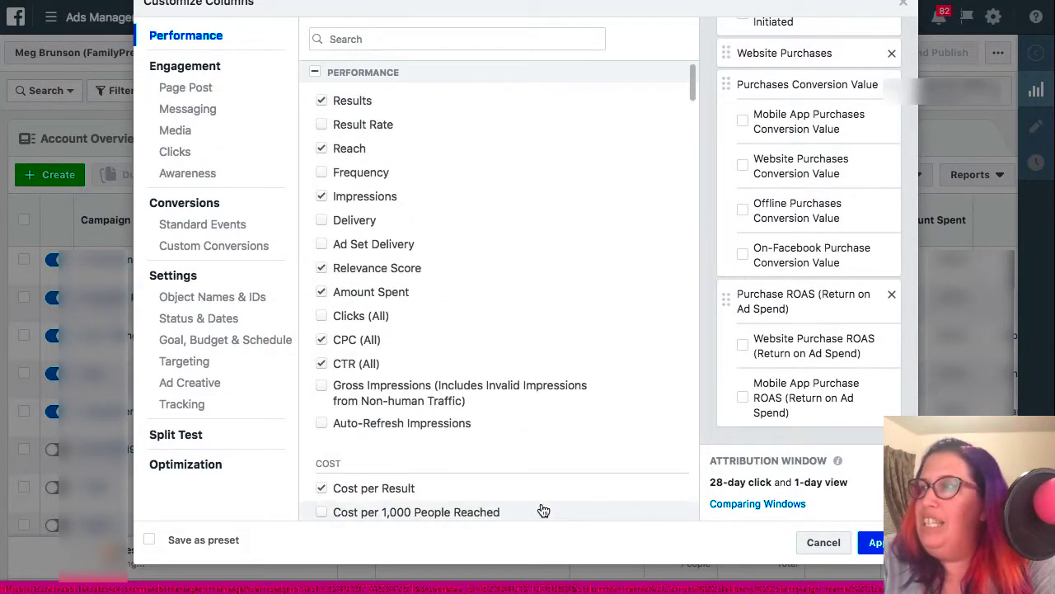
Save the column selection as a preset named Funnel Example and apply it to the campaigns table.
click(149, 539)
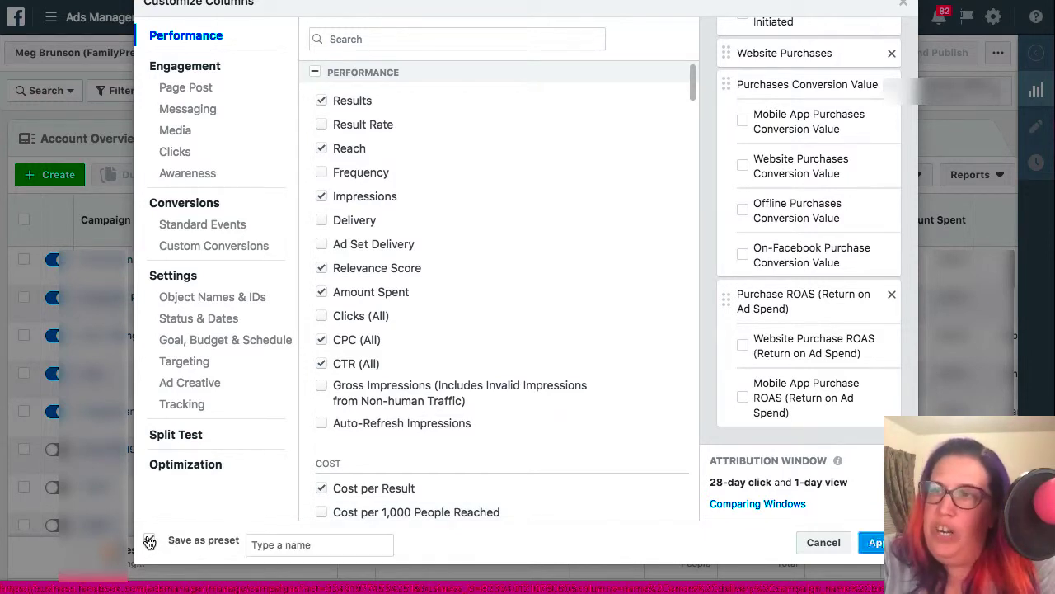
click(301, 539)
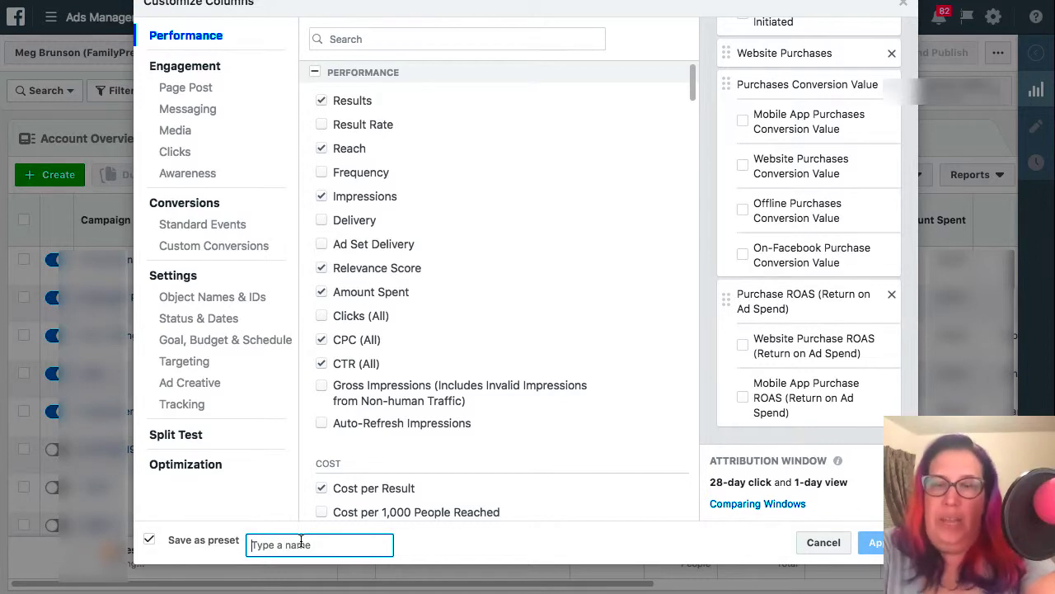
text(Funnel Ex)
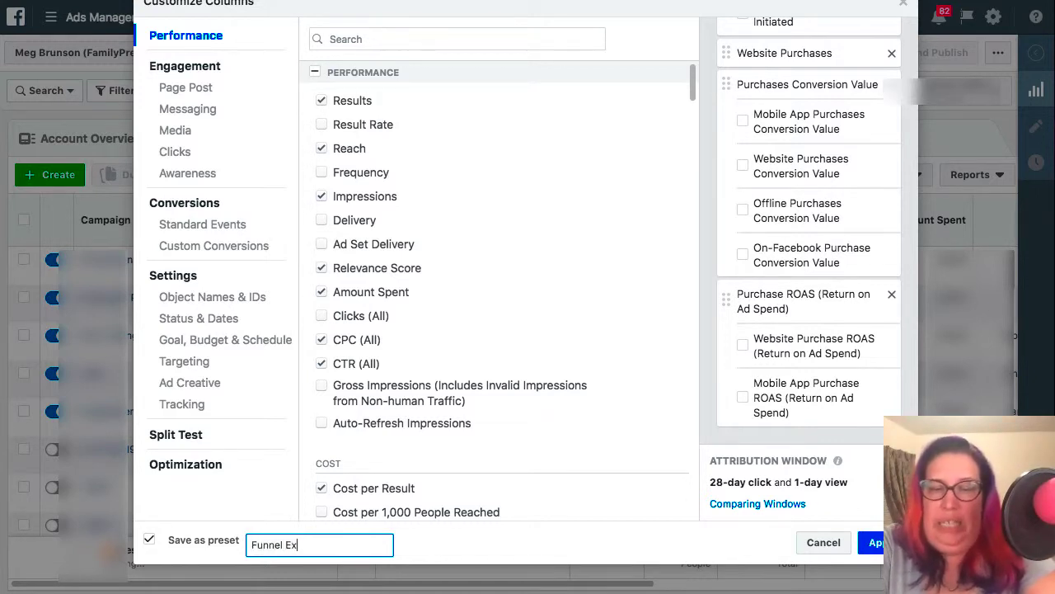
text(ample)
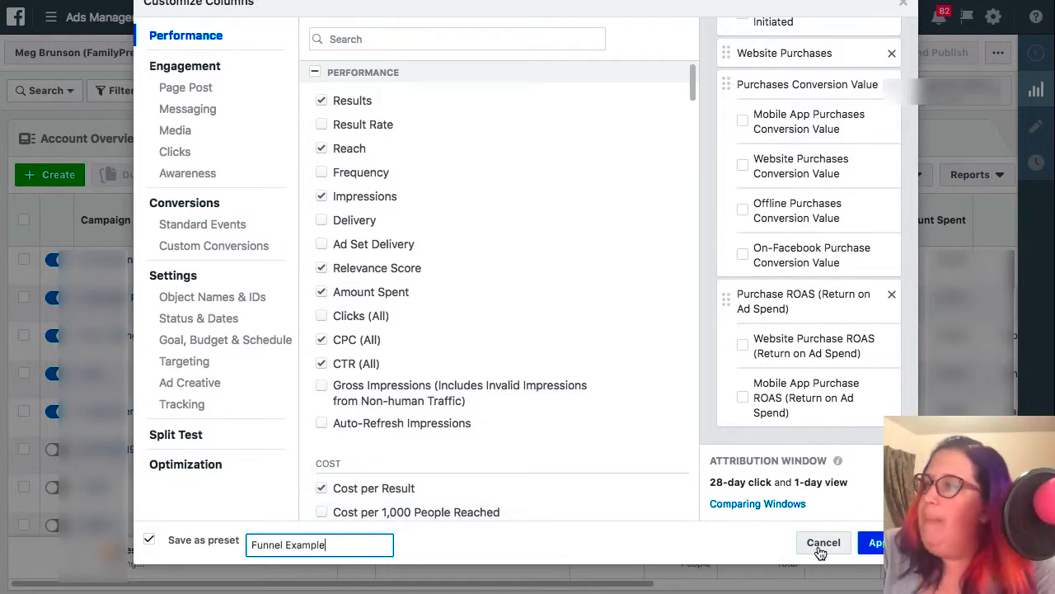
click(870, 546)
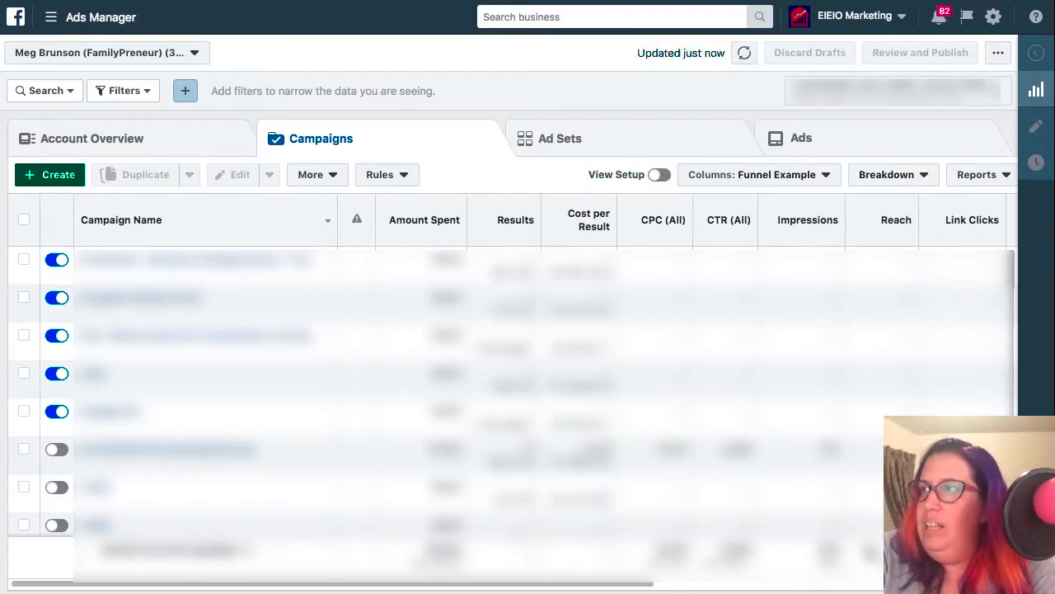
Examine the campaigns table across its full width to check the order and figures of the Funnel Example columns.
scroll(736, 404, right, 10)
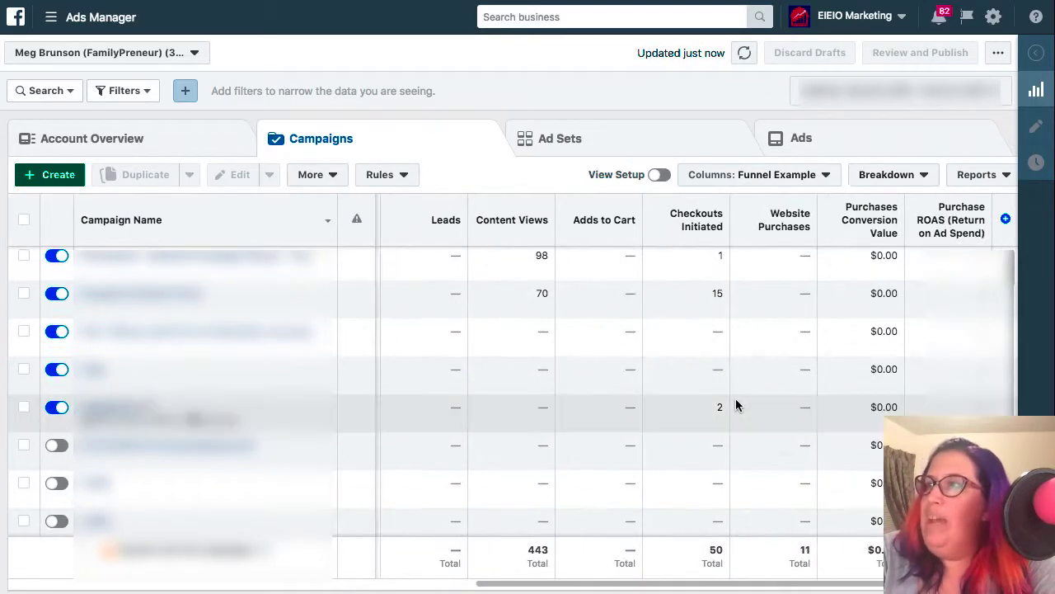
scroll(735, 405, left, 8)
scroll(736, 404, left, 6)
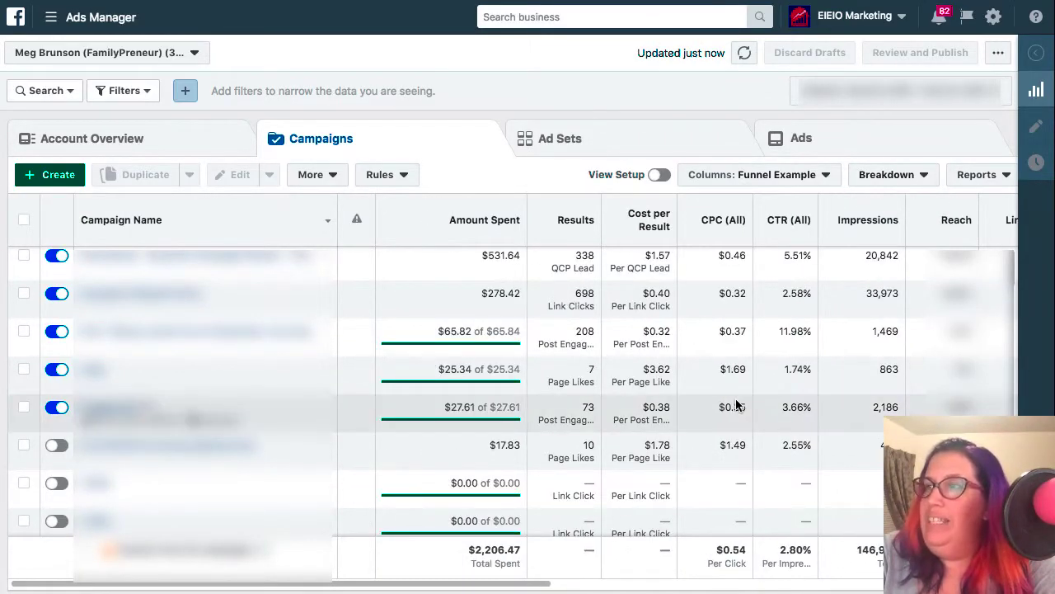
scroll(735, 404, down, 1)
scroll(736, 397, up, 1)
scroll(735, 397, right, 1)
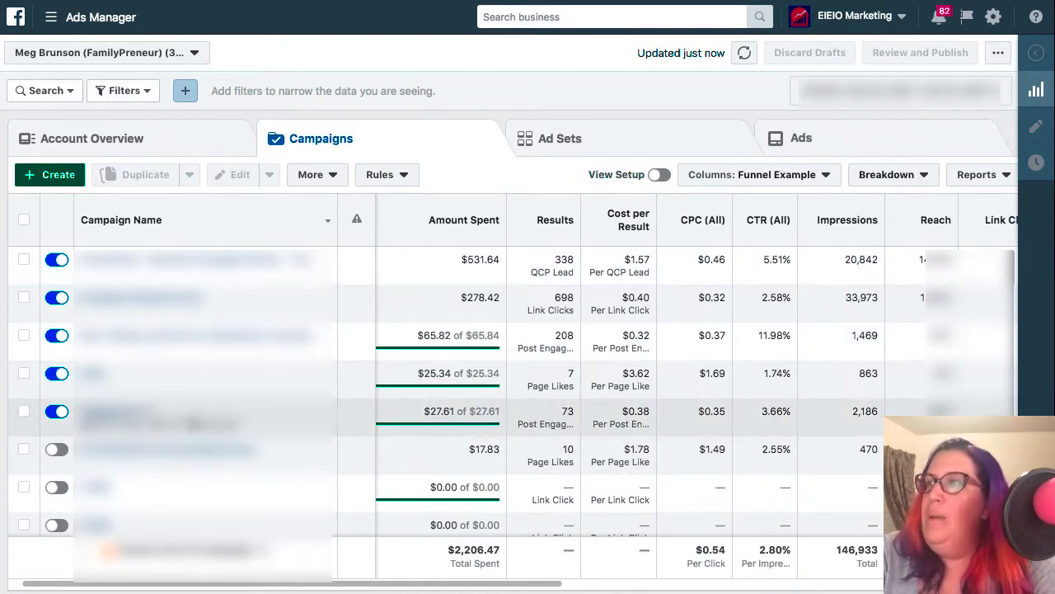
scroll(197, 423, right, 1)
scroll(197, 423, left, 2)
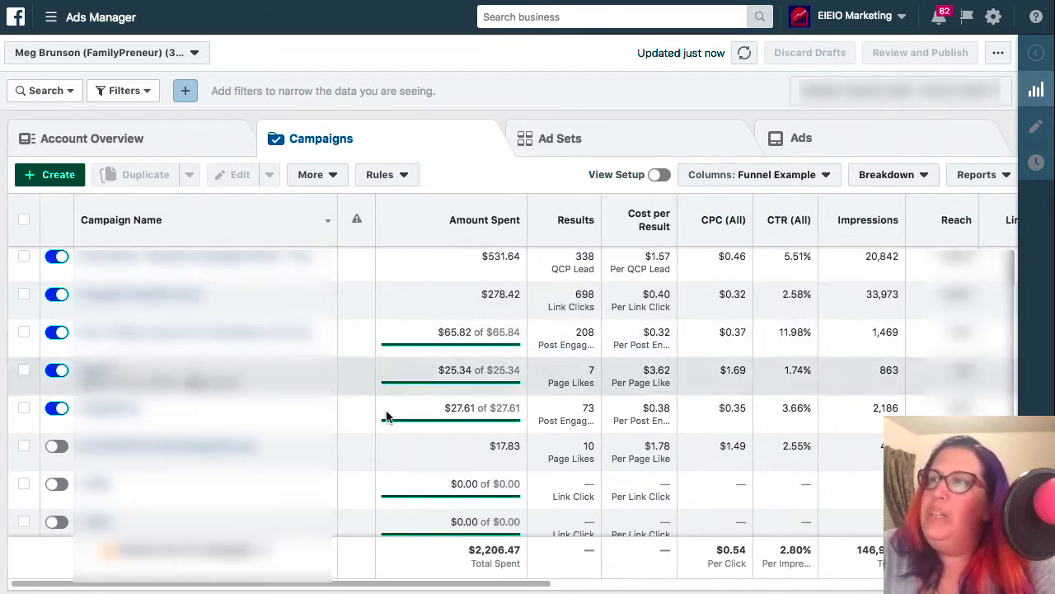
scroll(392, 420, up, 1)
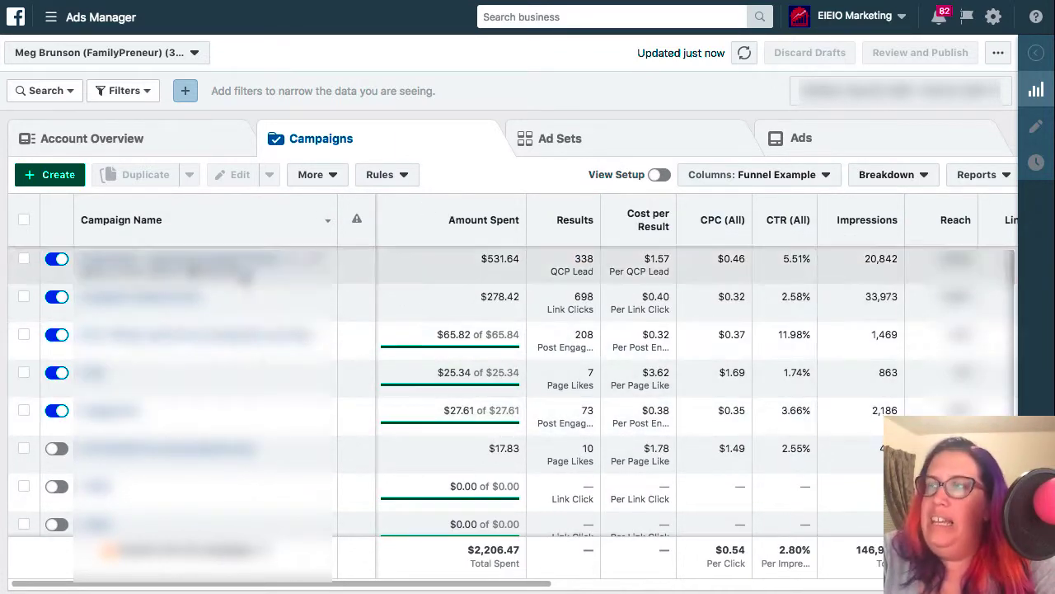
Show the campaigns with the My preferred view columns, and with the Video Engagement columns to examine the video metrics.
click(772, 175)
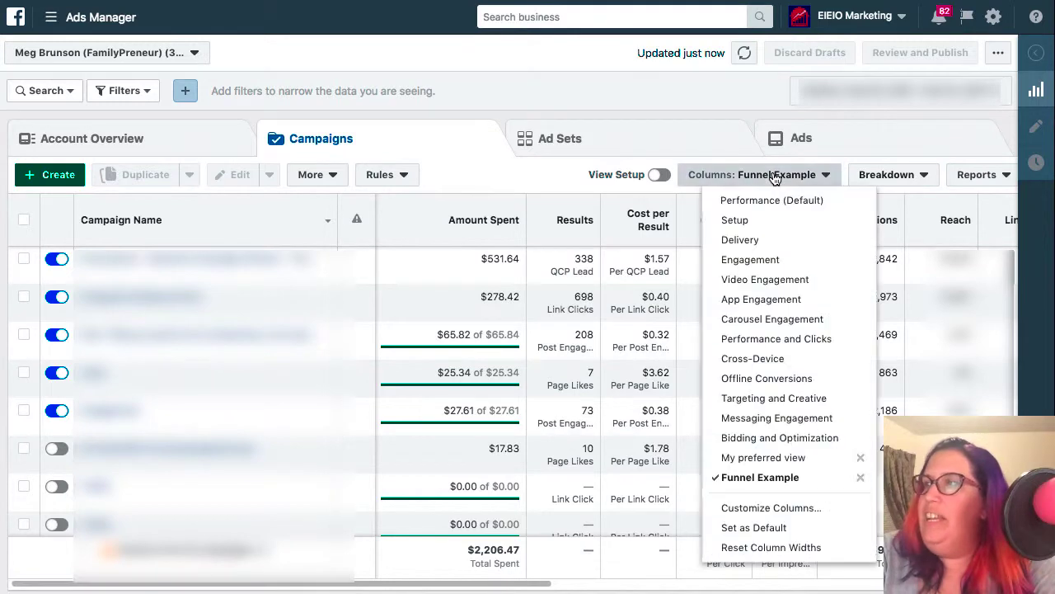
click(766, 458)
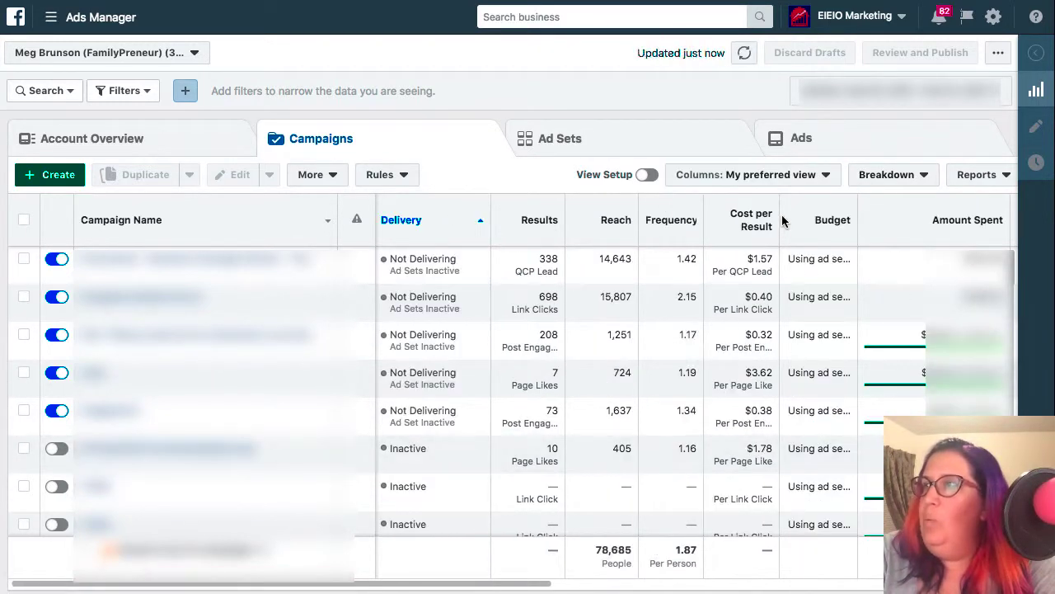
click(774, 176)
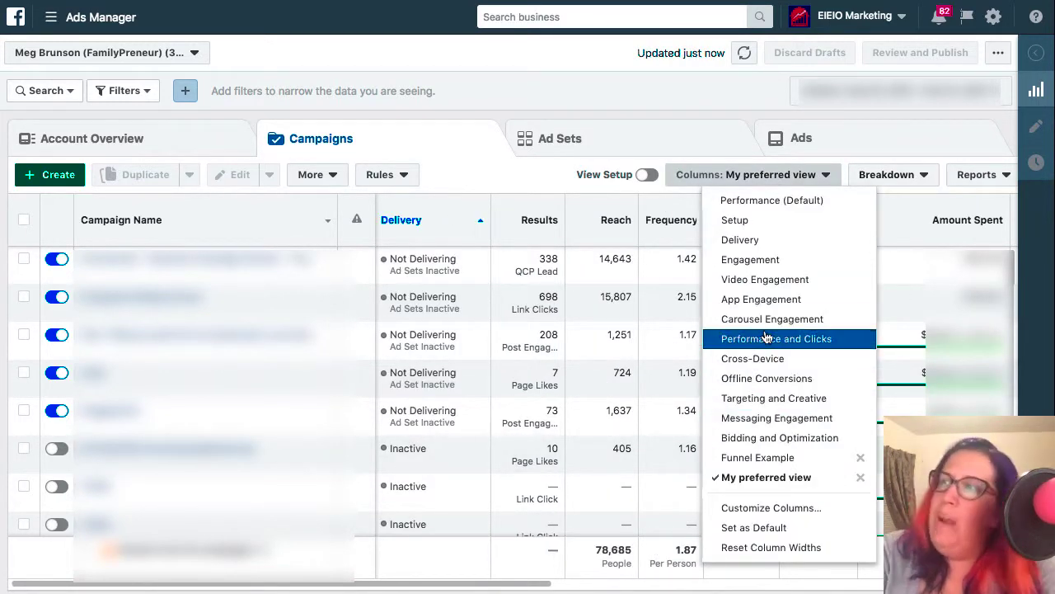
click(766, 281)
scroll(701, 336, right, 10)
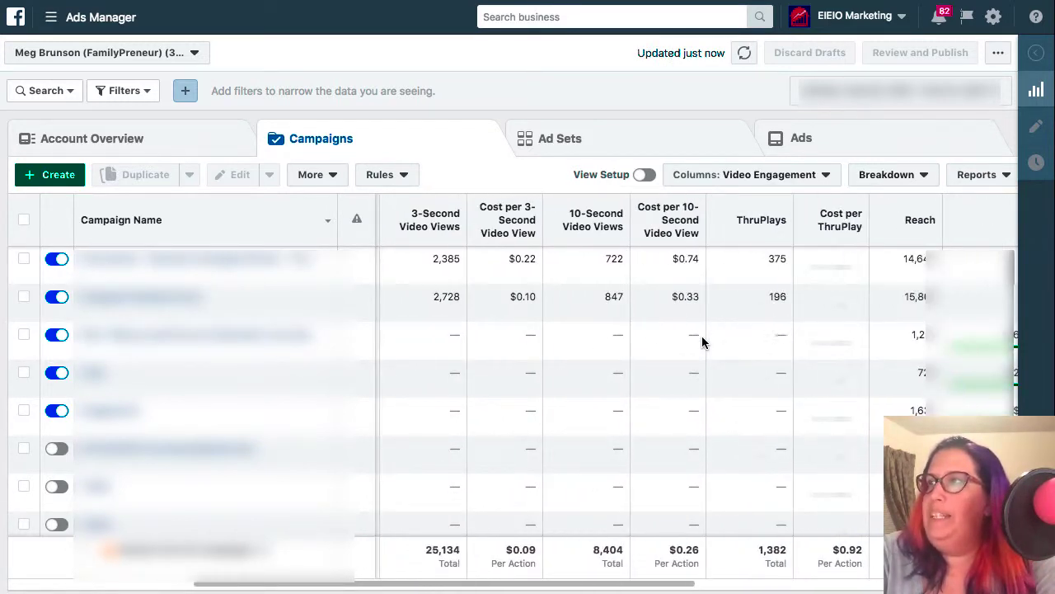
scroll(702, 335, right, 8)
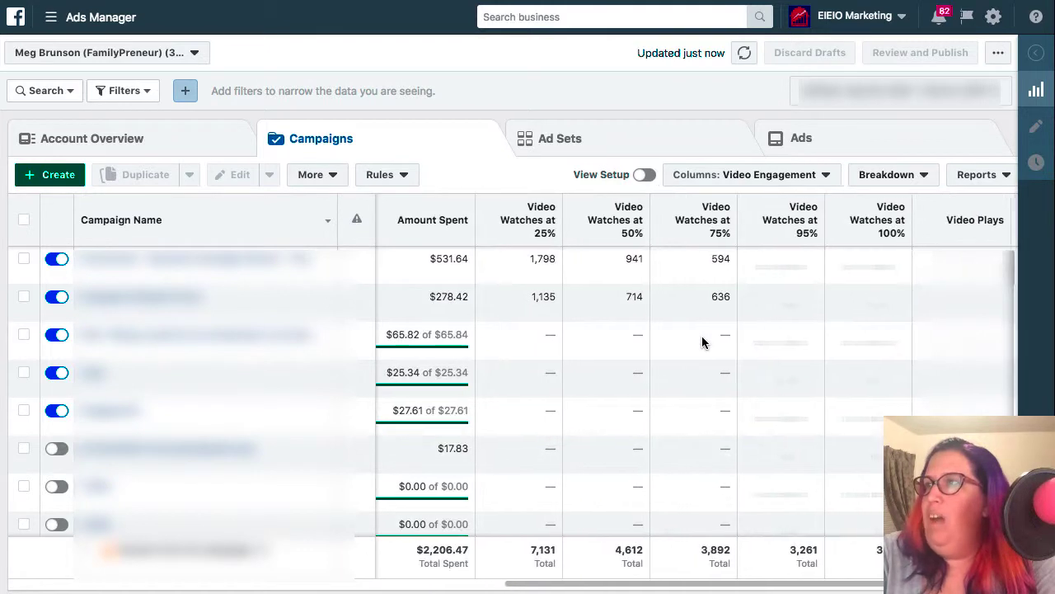
Return to the Funnel Example columns and review the funnel metrics from Amount Spent through Purchase ROAS.
click(788, 180)
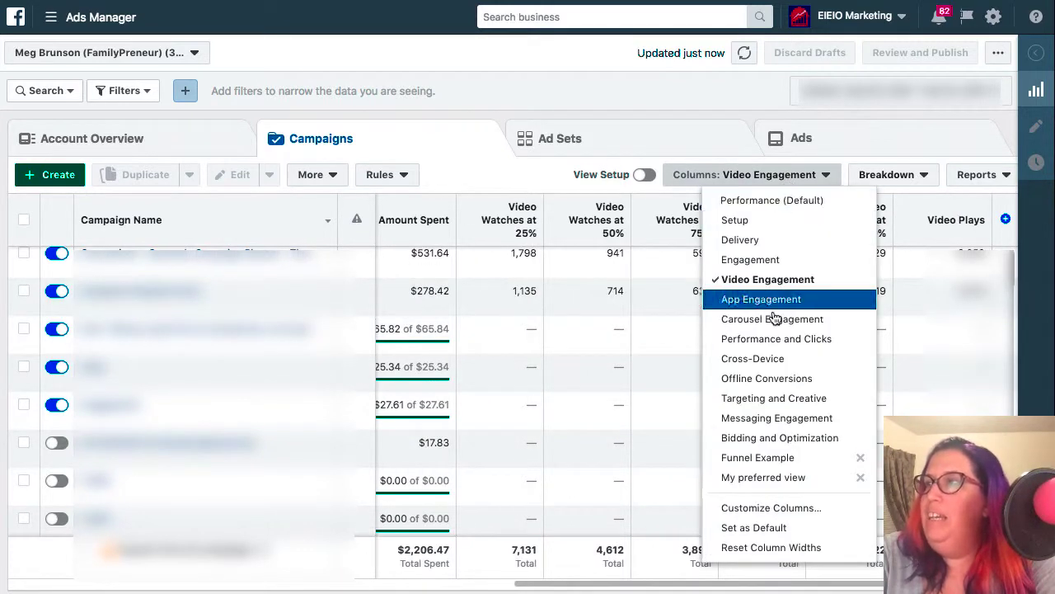
click(772, 466)
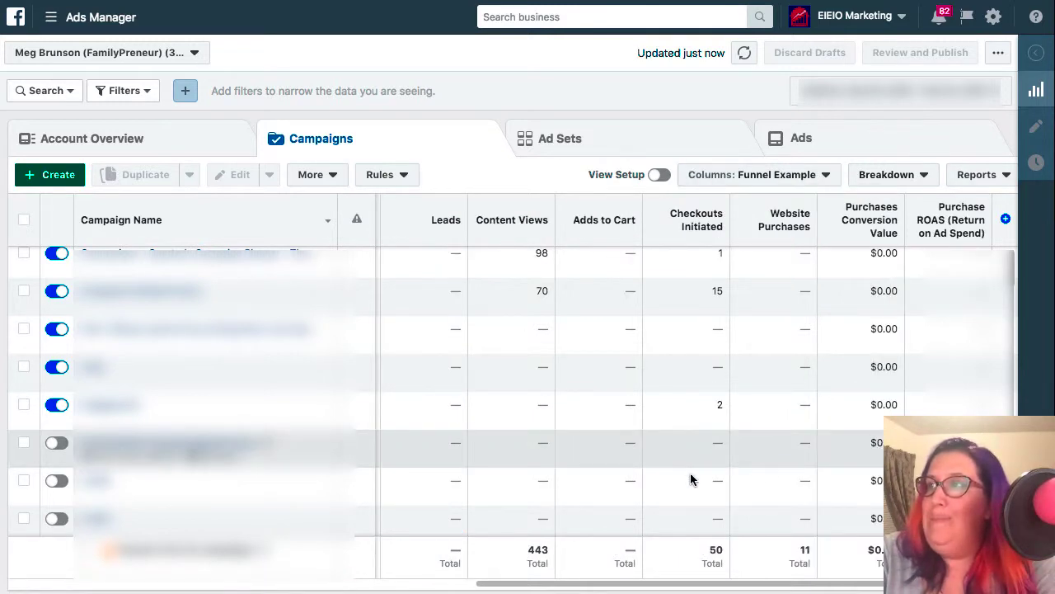
scroll(558, 437, left, 10)
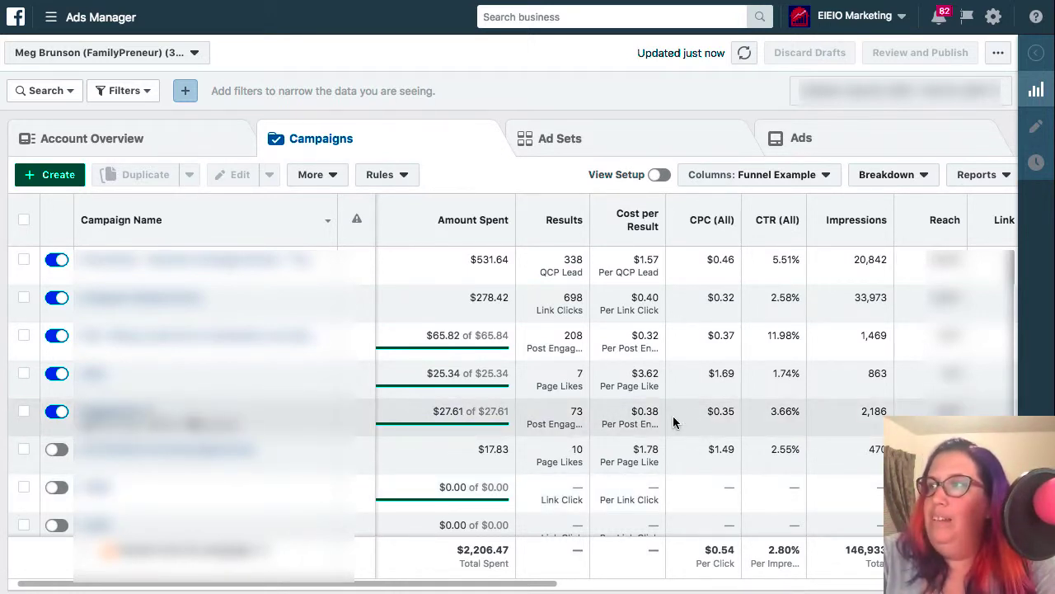
scroll(673, 421, right, 3)
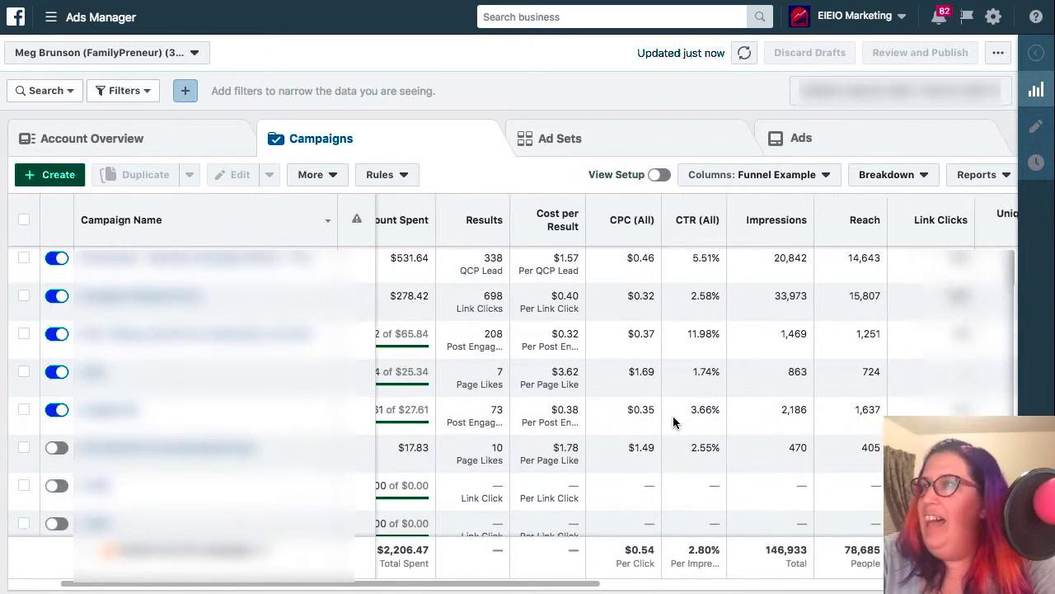
scroll(672, 415, right, 5)
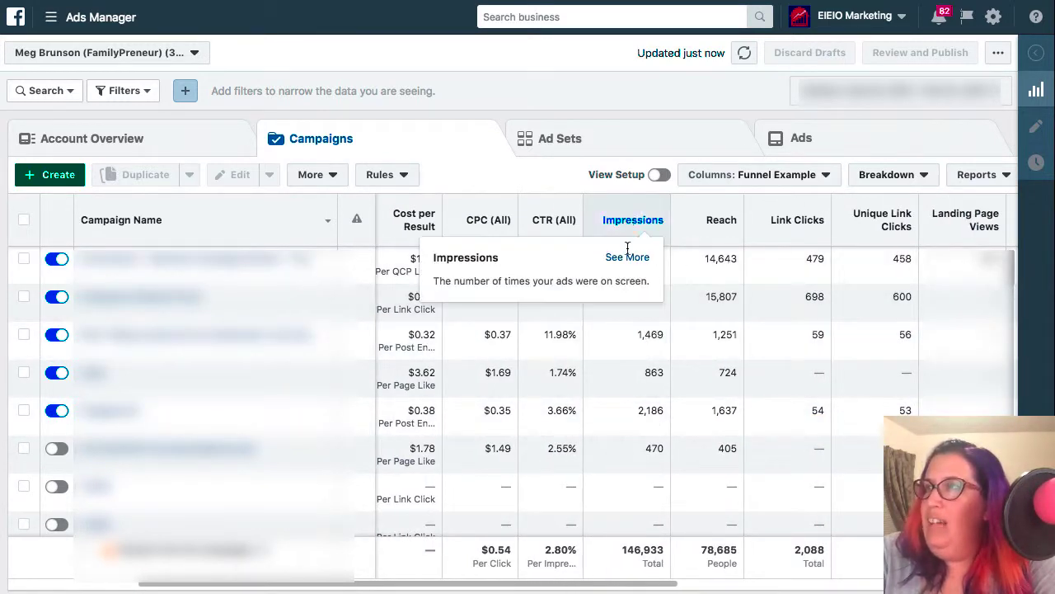
scroll(721, 256, right, 2)
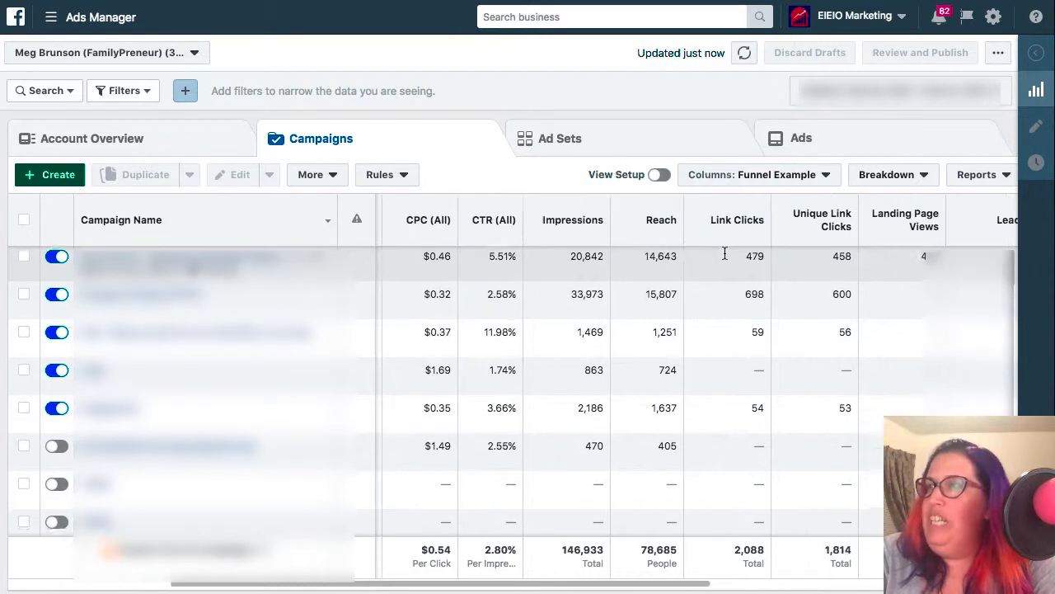
scroll(815, 264, right, 14)
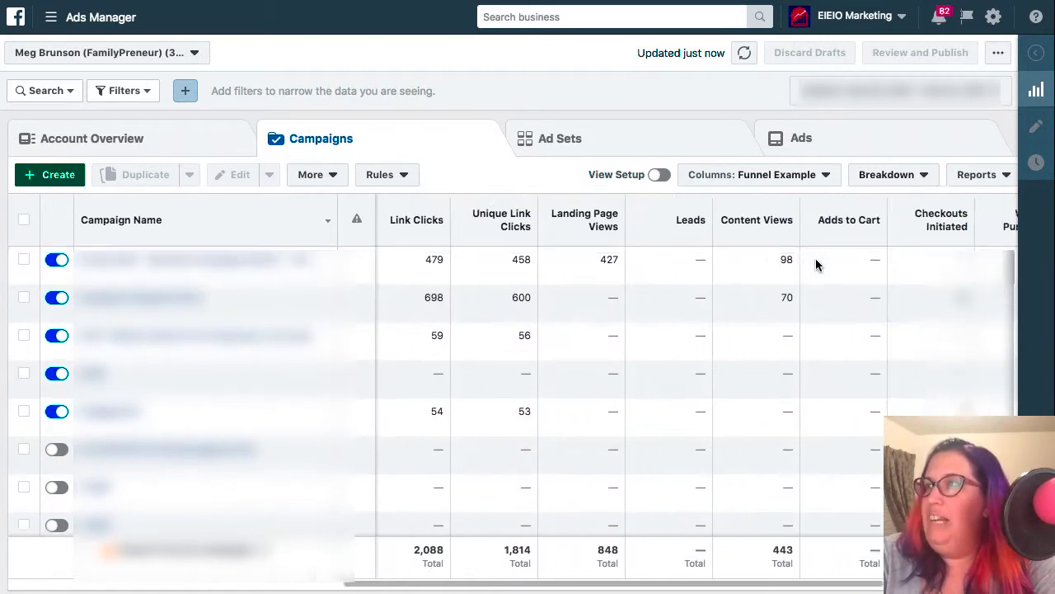
scroll(817, 264, right, 6)
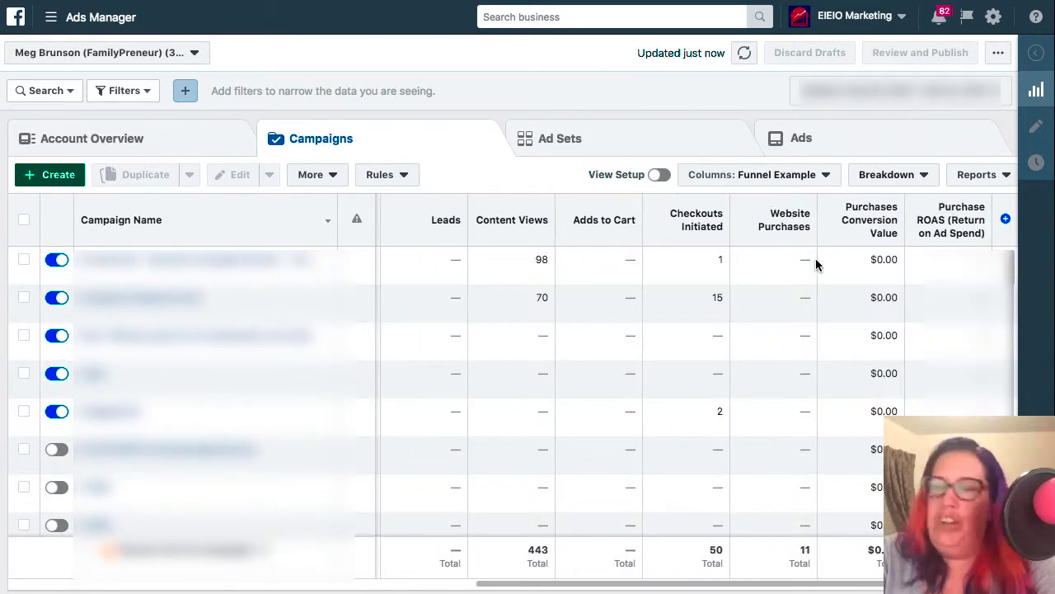